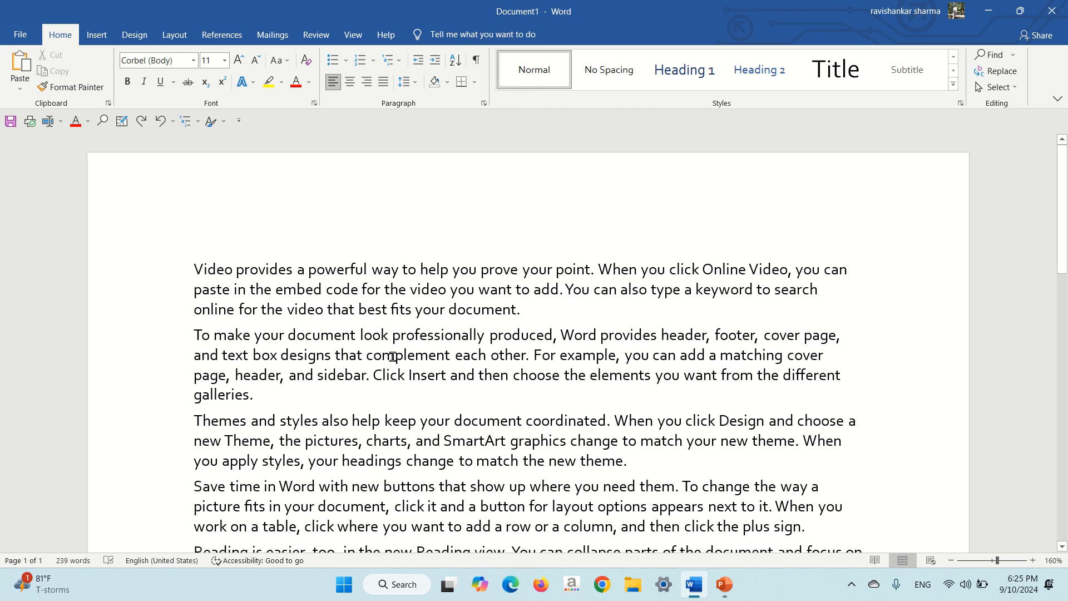
Step: Apply 1.5 line spacing to the whole second paragraph, followed by 2.0 line spacing
{"action": "double_click", "coordinate": [393, 357]}
{"action": "left_click", "coordinate": [393, 357]}
{"action": "triple_click", "coordinate": [394, 357]}
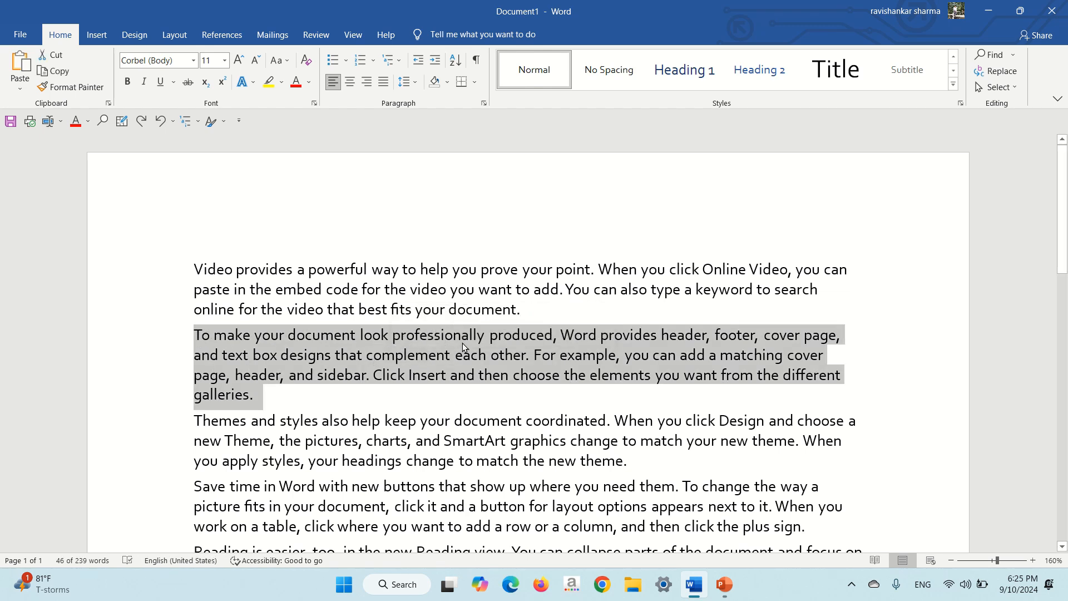
{"action": "left_click", "coordinate": [414, 83]}
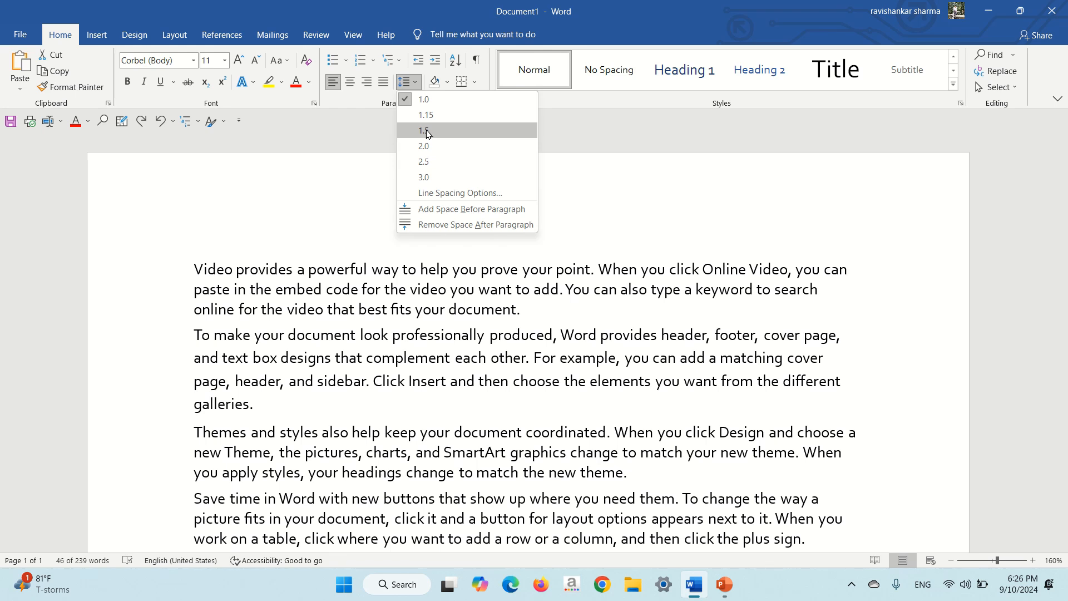
{"action": "left_click", "coordinate": [426, 131]}
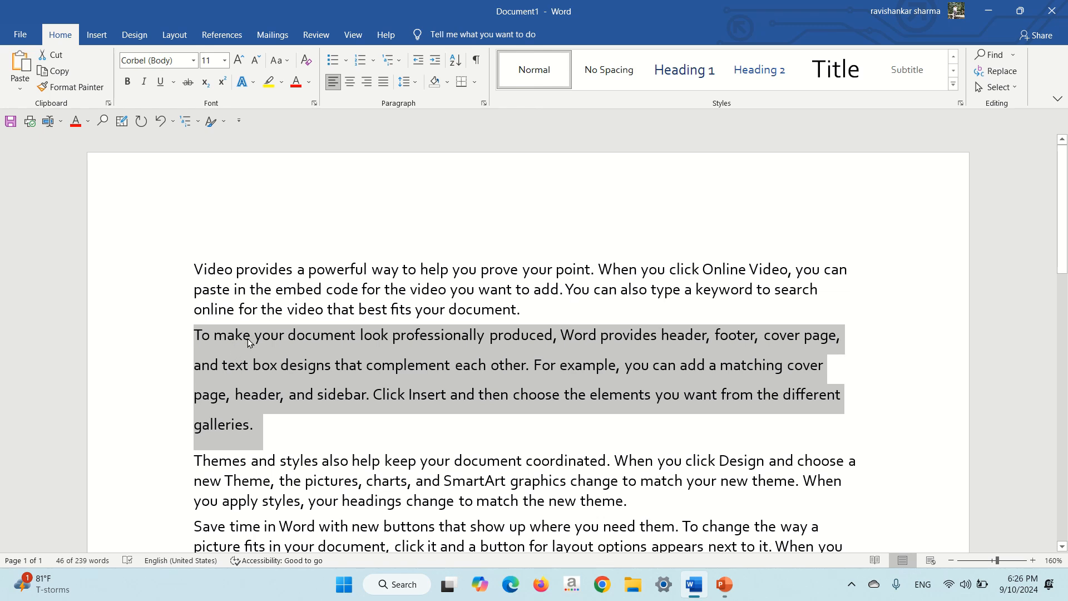
{"action": "left_click", "coordinate": [415, 83]}
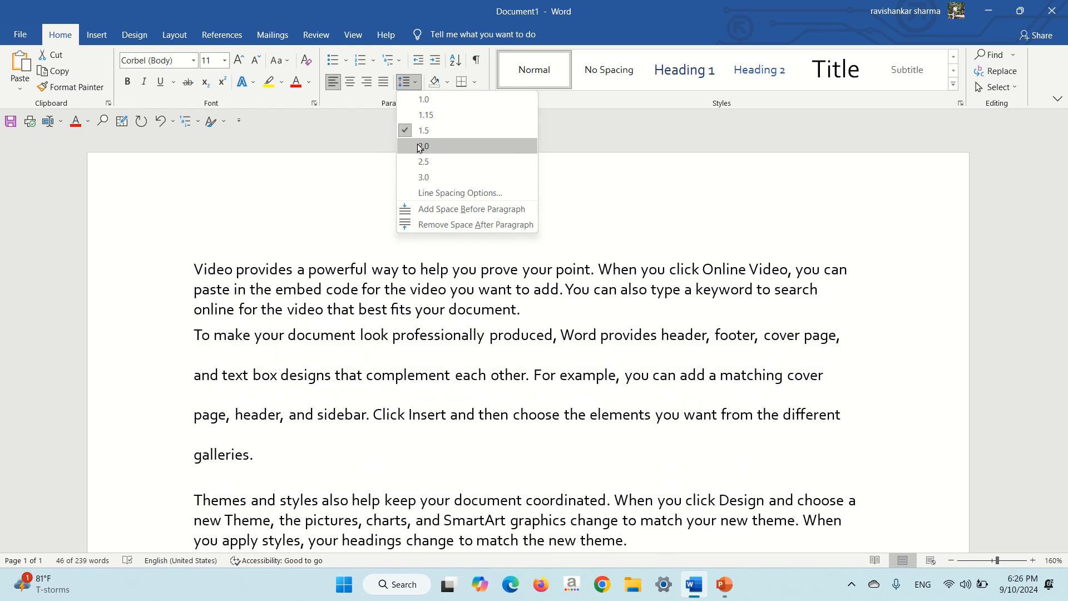
{"action": "left_click", "coordinate": [422, 146]}
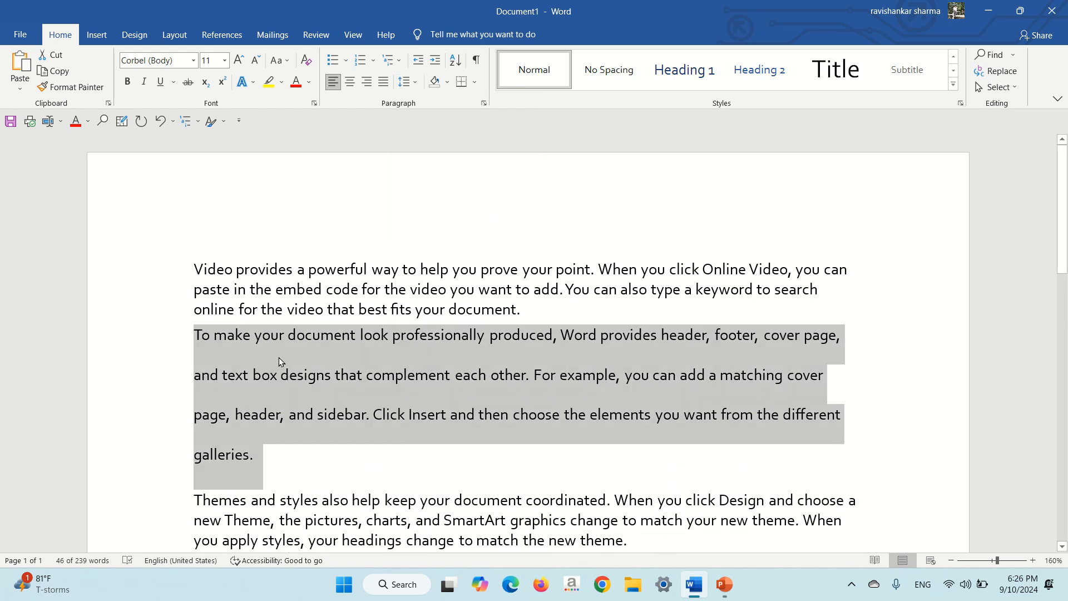
Step: Set the second paragraph's line spacing to Multiple at 2.75 in the paragraph settings
{"action": "left_click", "coordinate": [414, 83]}
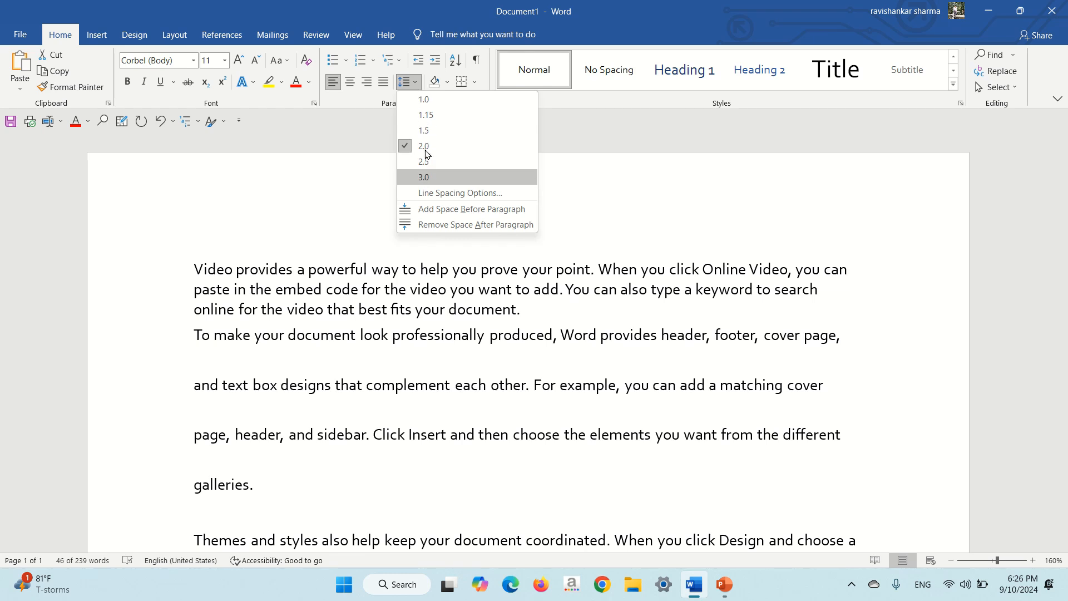
{"action": "left_click", "coordinate": [430, 195]}
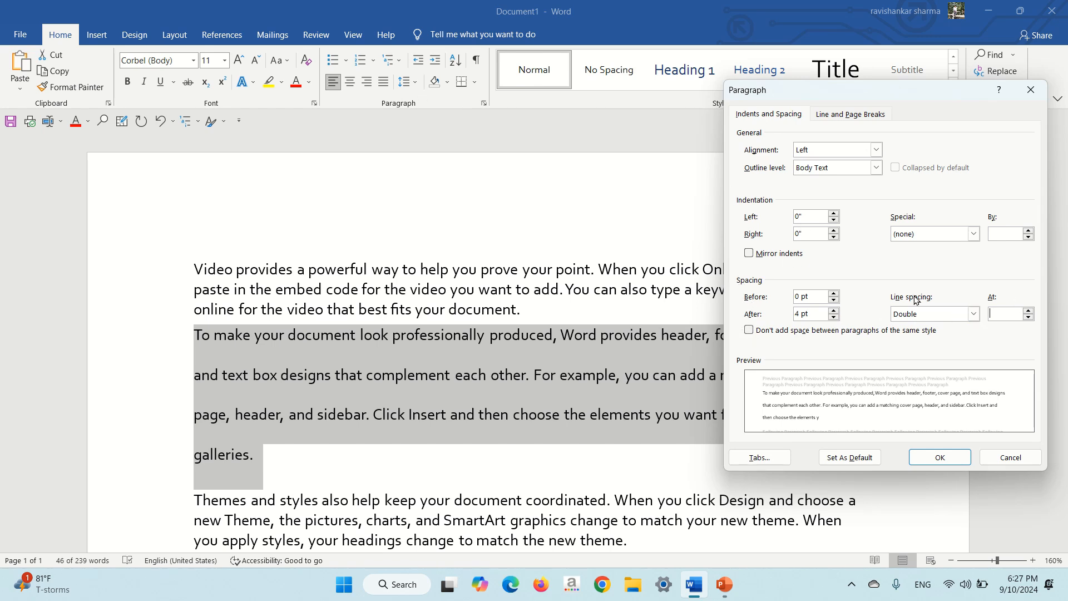
{"action": "left_click", "coordinate": [974, 315]}
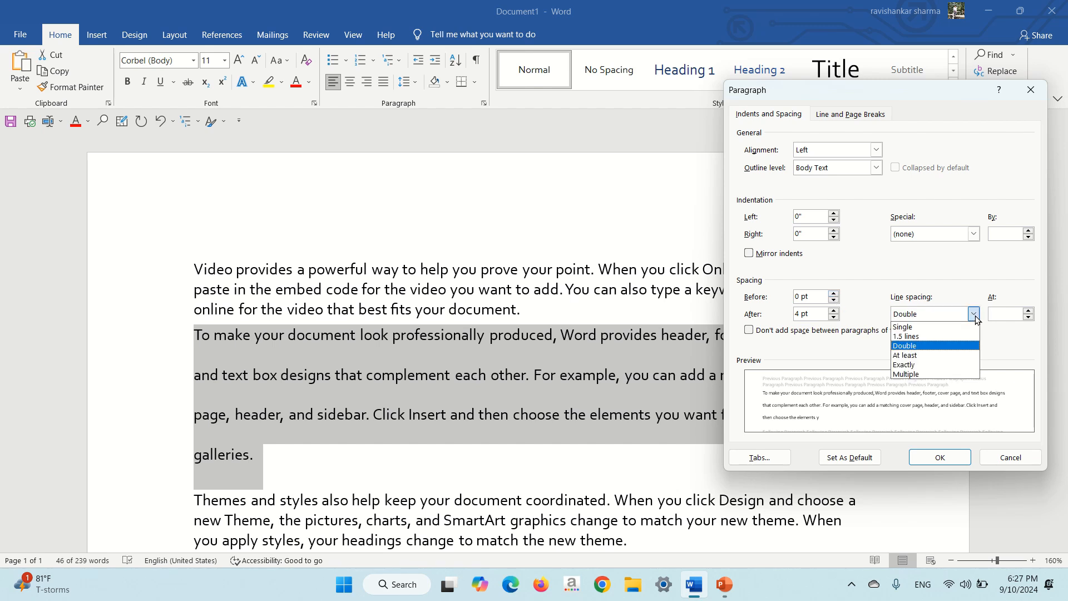
{"action": "left_click", "coordinate": [920, 375]}
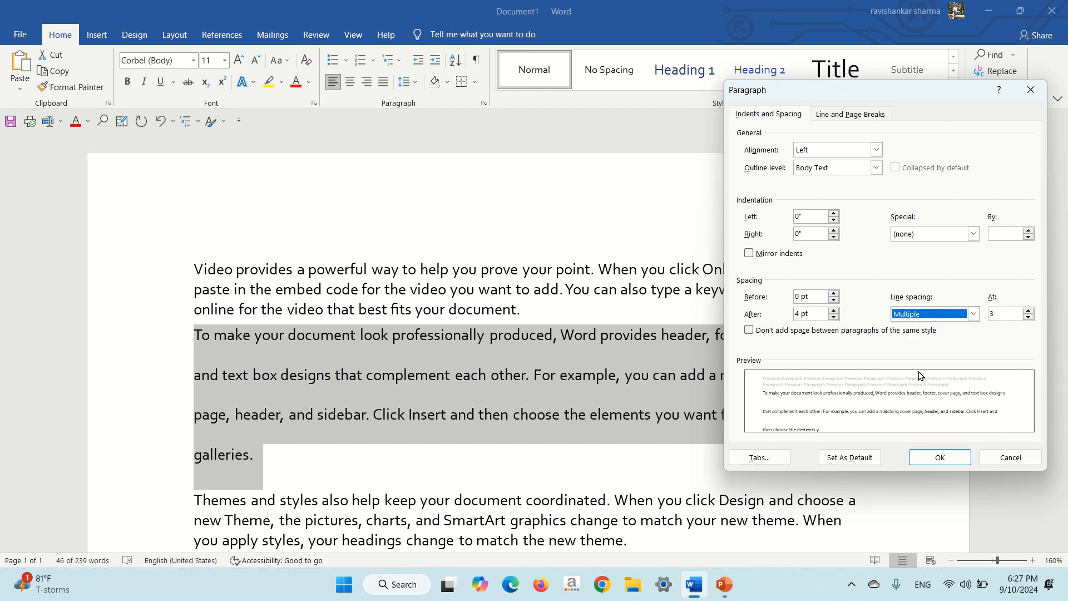
{"action": "left_click", "coordinate": [996, 313]}
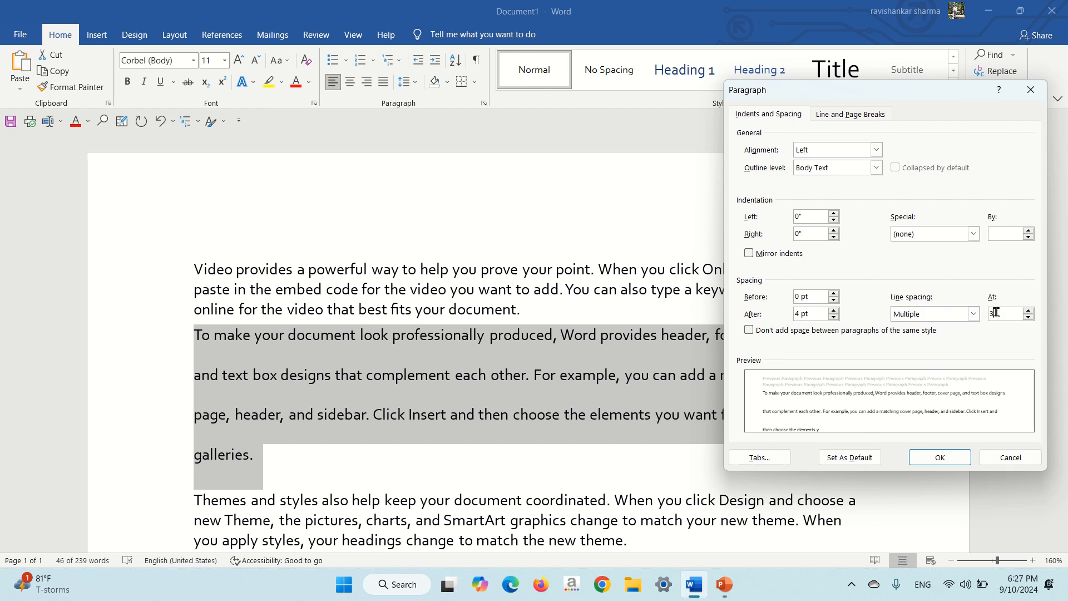
{"action": "key", "text": "BackSpace"}
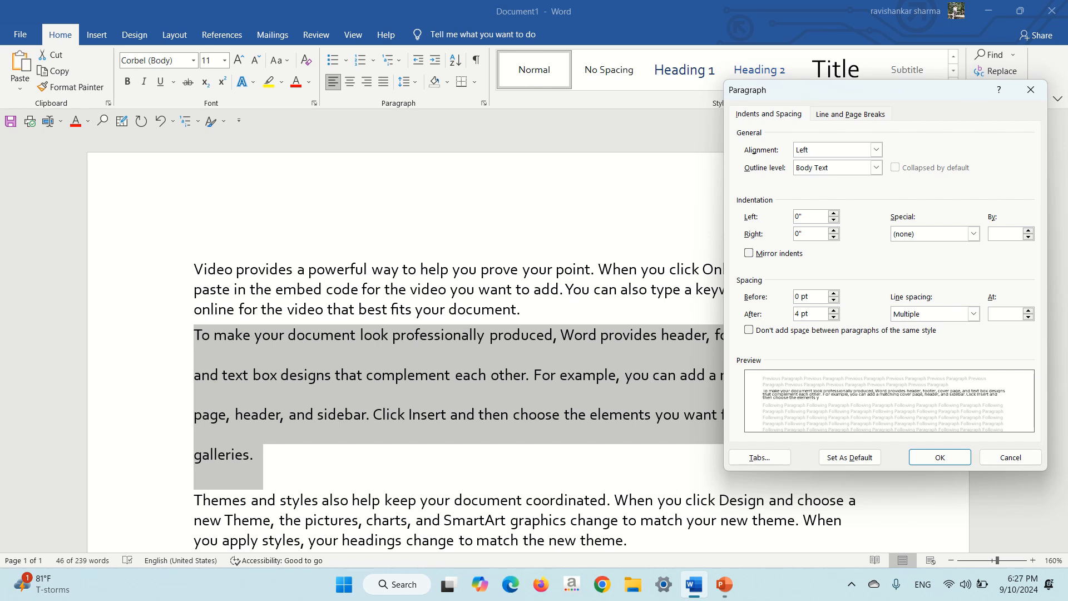
{"action": "key", "text": "Num_Lock"}
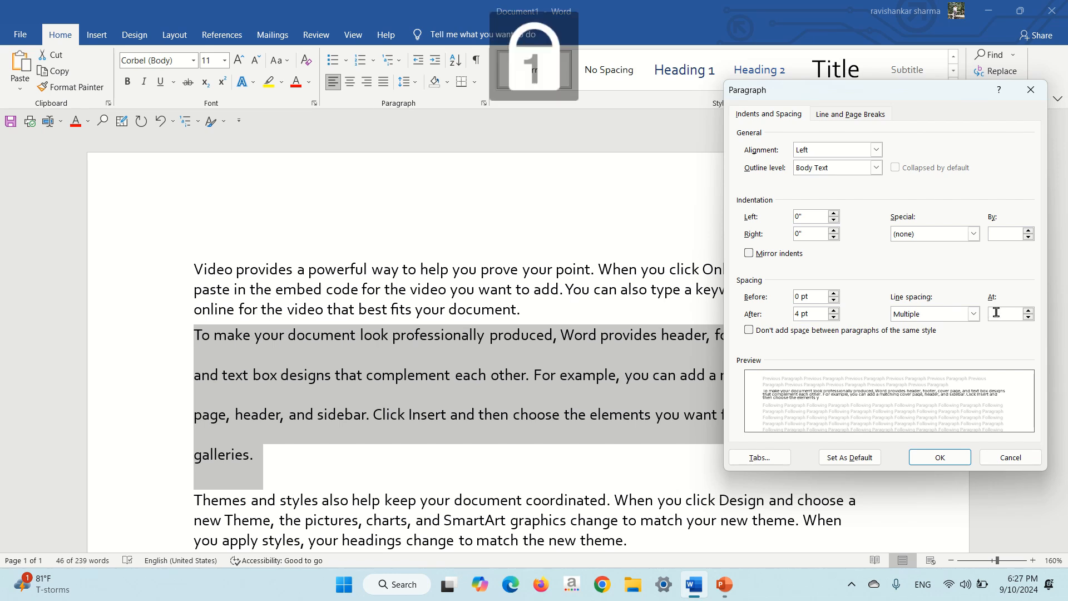
{"action": "type", "text": "2.75"}
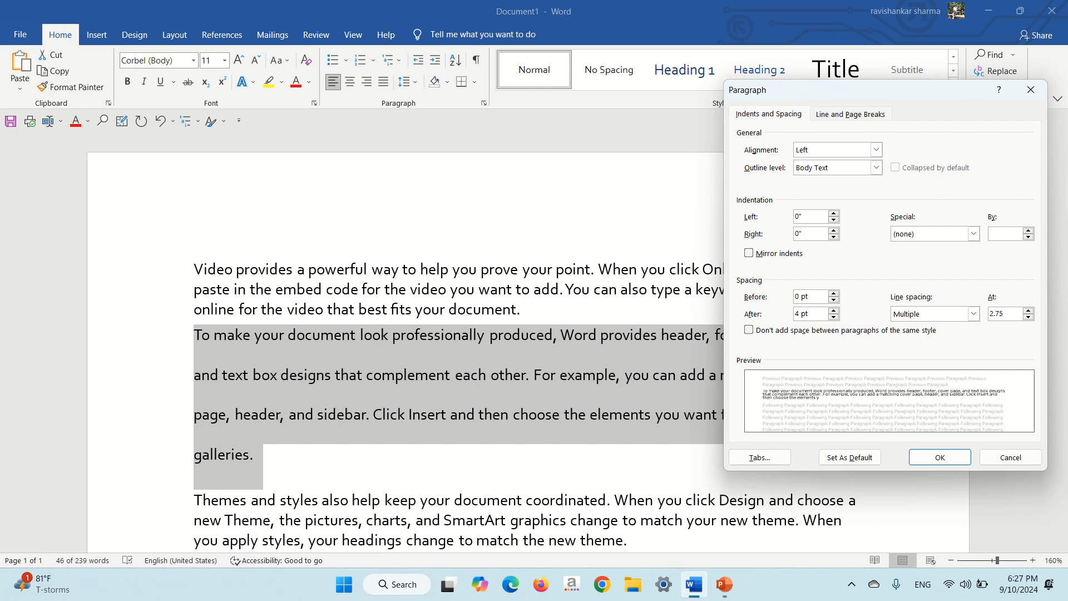
{"action": "left_click", "coordinate": [953, 458]}
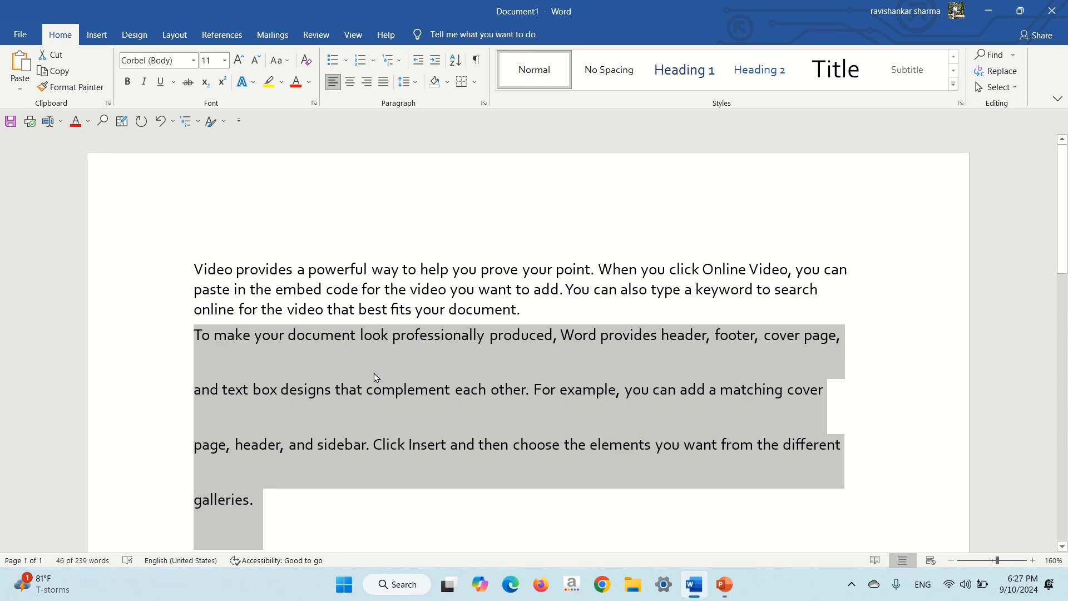
Step: Set the second paragraph's Multiple line spacing to 1 and its spacing before to 72 pt
{"action": "left_click", "coordinate": [415, 83]}
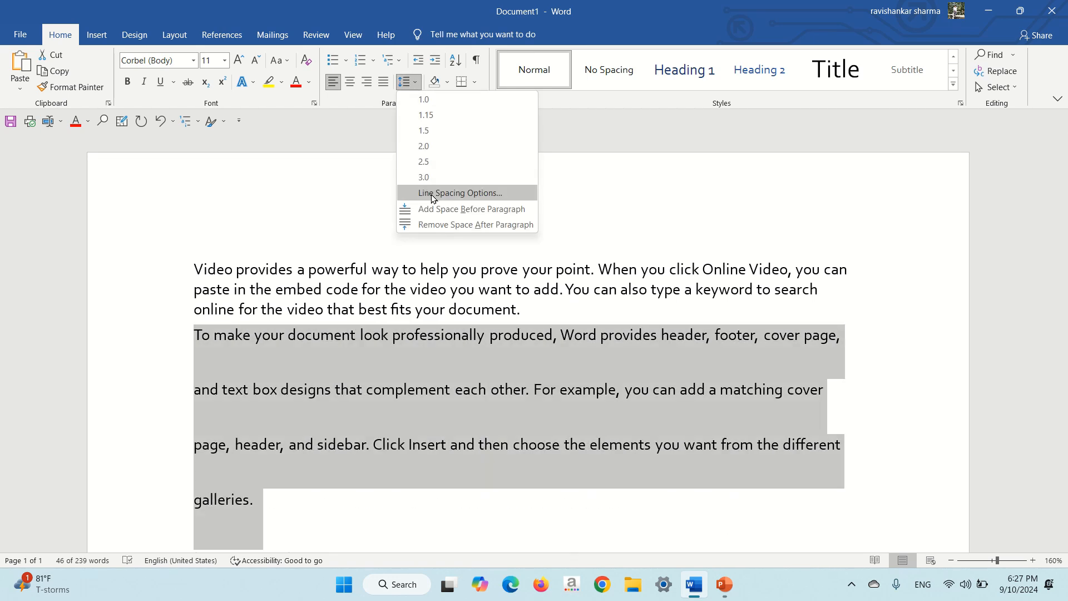
{"action": "left_click", "coordinate": [432, 193]}
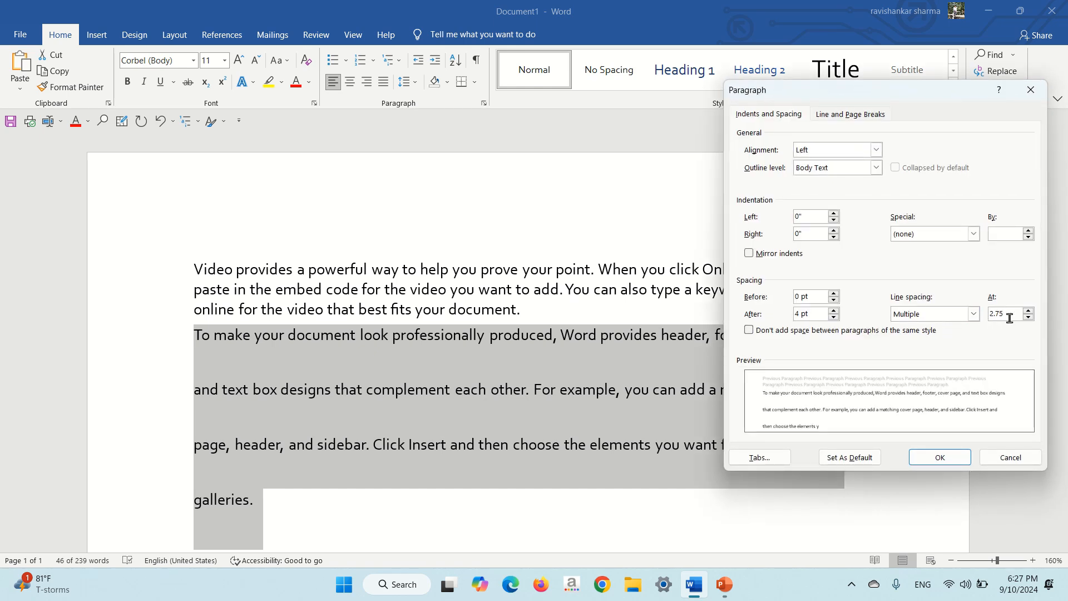
{"action": "key", "text": "BackSpace"}
{"action": "left_click", "coordinate": [811, 295]}
{"action": "key", "text": "BackSpace"}
{"action": "key", "text": "BackSpace"}
{"action": "key", "text": "BackSpace"}
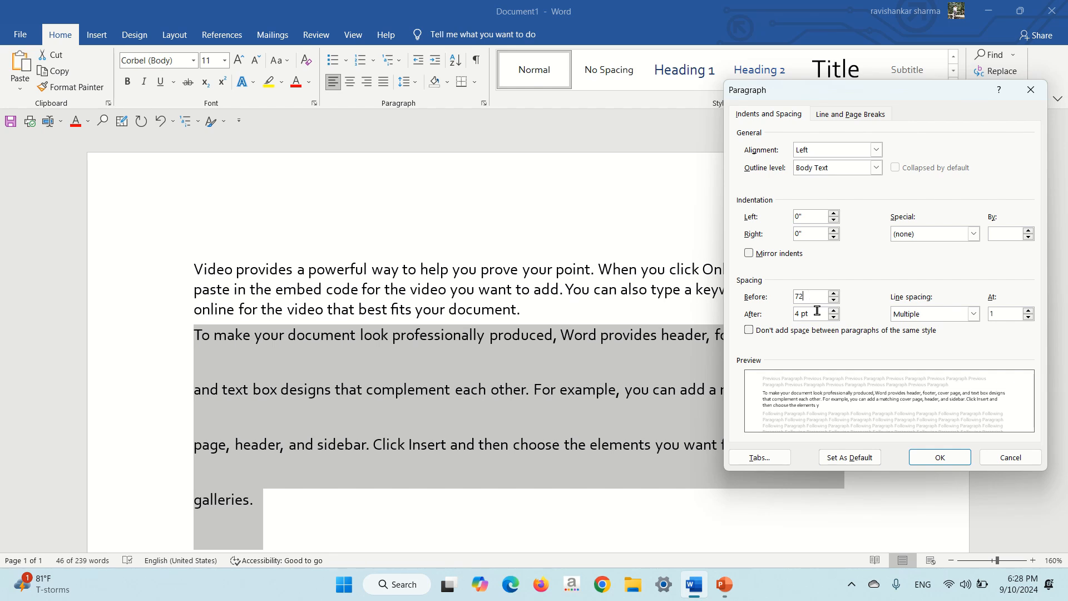
{"action": "left_click", "coordinate": [940, 459]}
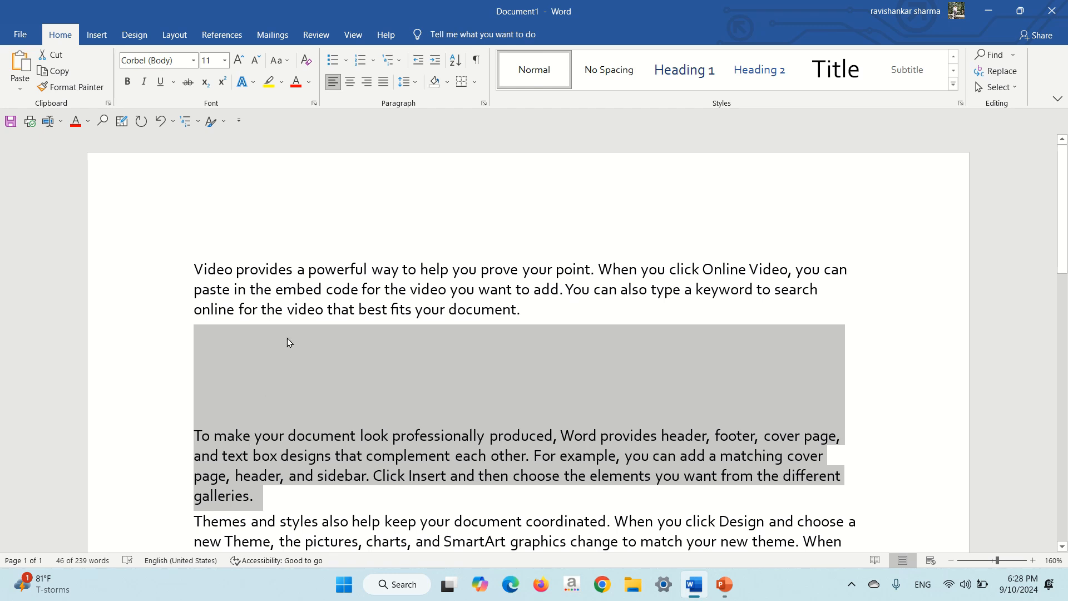
Step: Set the second paragraph's spacing after to 36 pt and check the gap around it
{"action": "left_click", "coordinate": [417, 82]}
{"action": "left_click", "coordinate": [436, 195]}
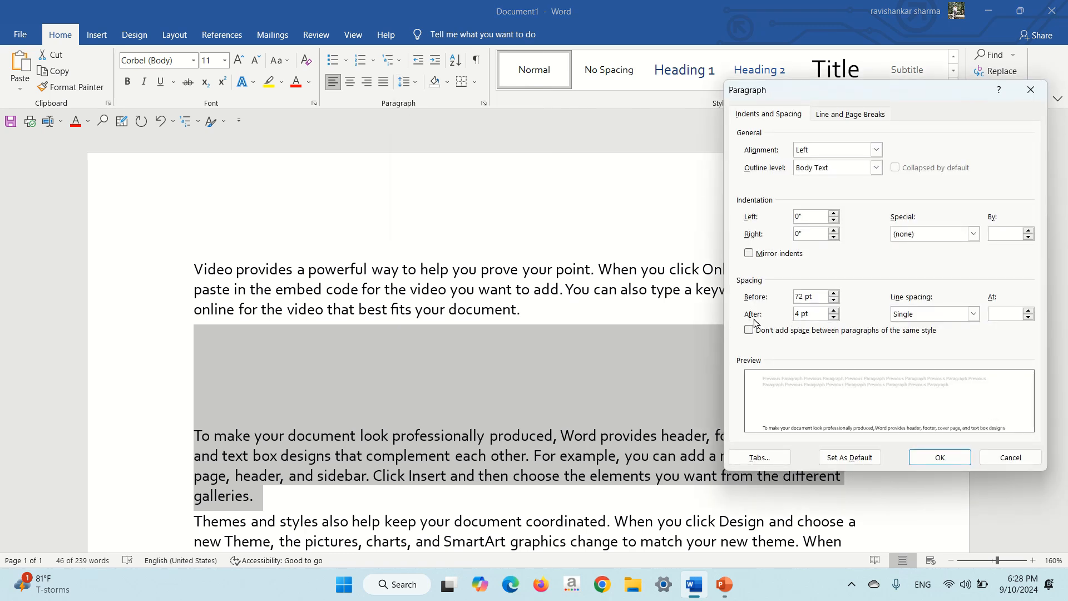
{"action": "key", "text": "BackSpace"}
{"action": "left_click", "coordinate": [938, 457]}
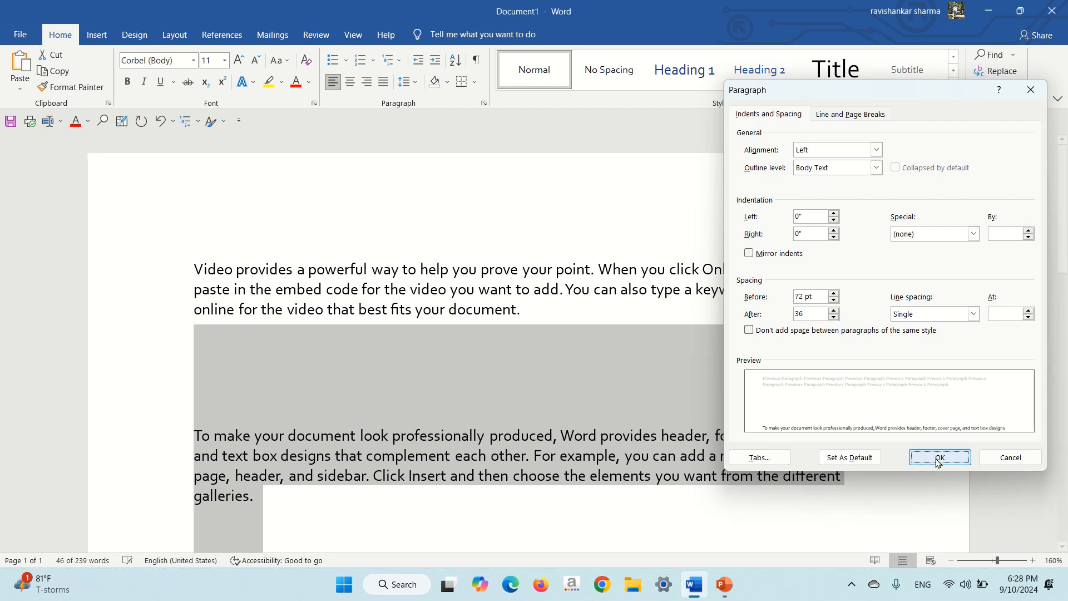
{"action": "scroll", "coordinate": [392, 530], "scroll_direction": "down", "scroll_amount": 2}
{"action": "scroll", "coordinate": [370, 482], "scroll_direction": "down", "scroll_amount": 5}
{"action": "scroll", "coordinate": [370, 482], "scroll_direction": "up", "scroll_amount": 5}
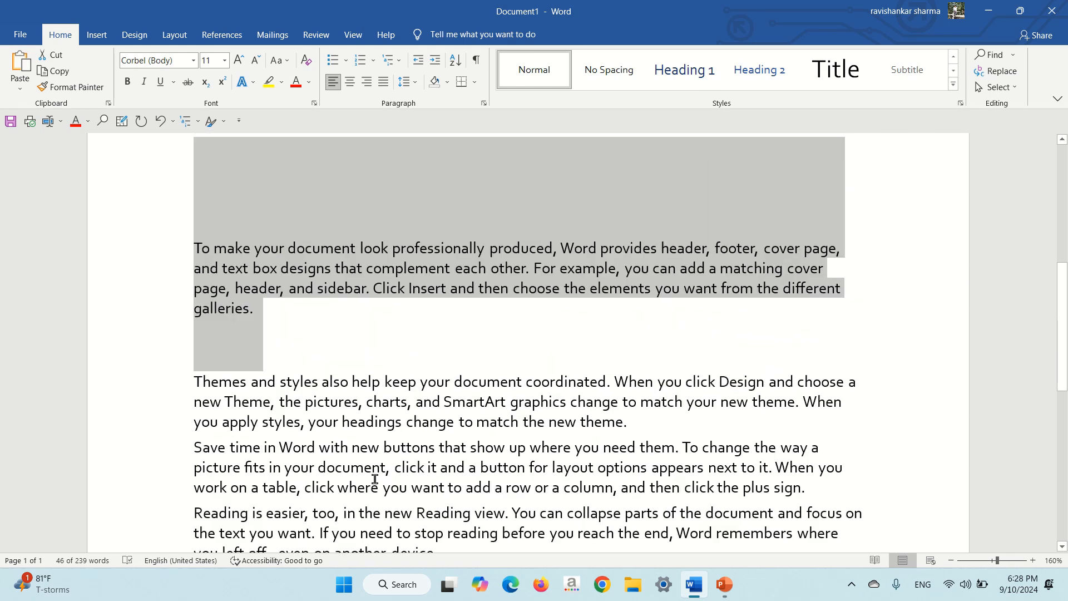
{"action": "right_click", "coordinate": [375, 488]}
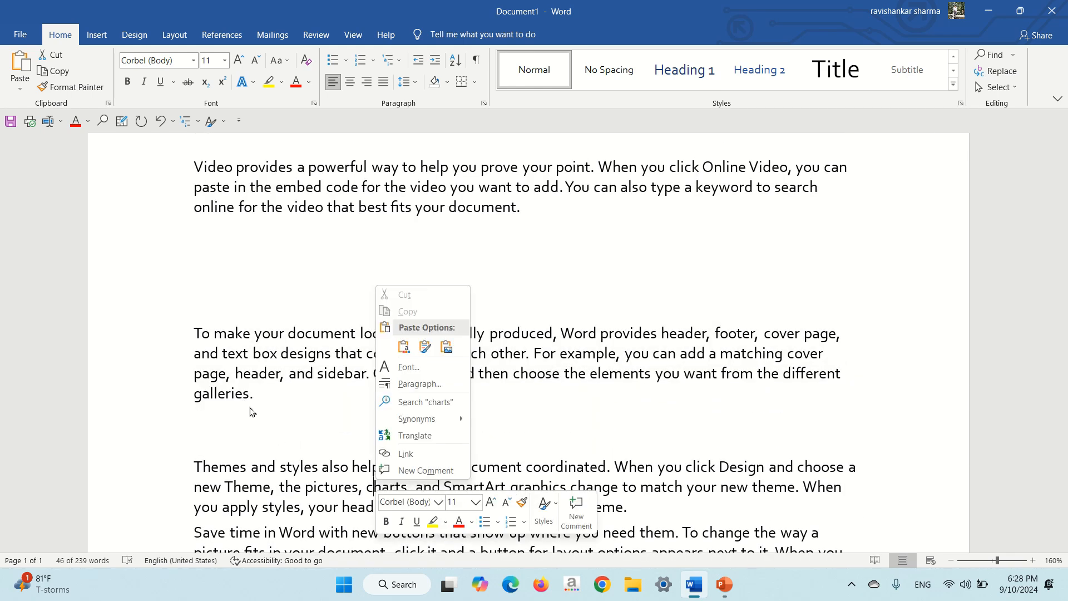
{"action": "left_click", "coordinate": [433, 234]}
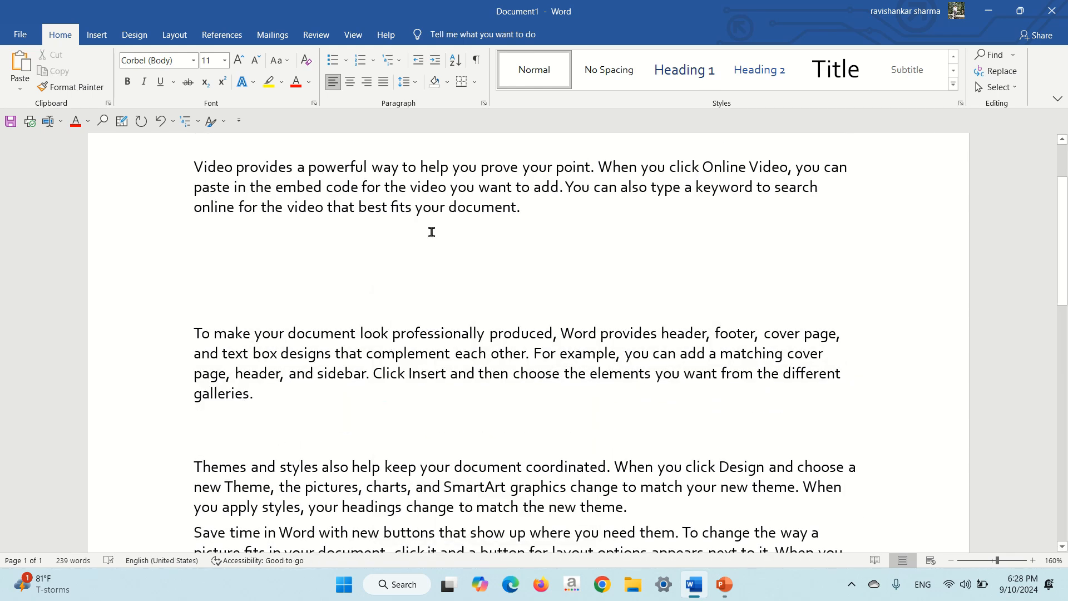
Step: Undo all line and paragraph spacing changes made to the second paragraph
{"action": "key", "text": "ctrl+z"}
{"action": "key", "text": "ctrl+z"}
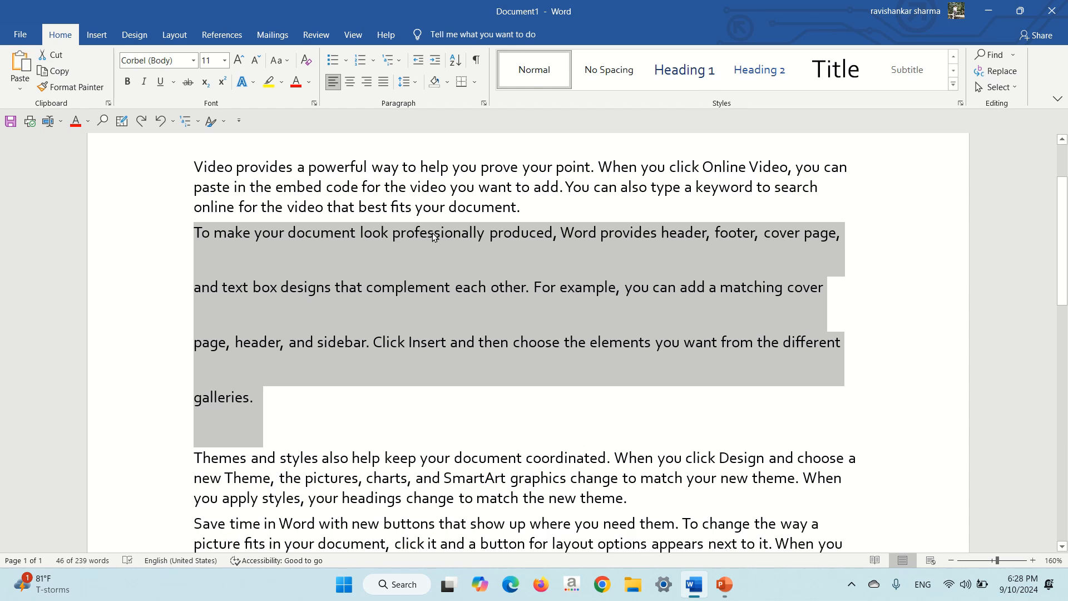
{"action": "key", "text": "ctrl+z"}
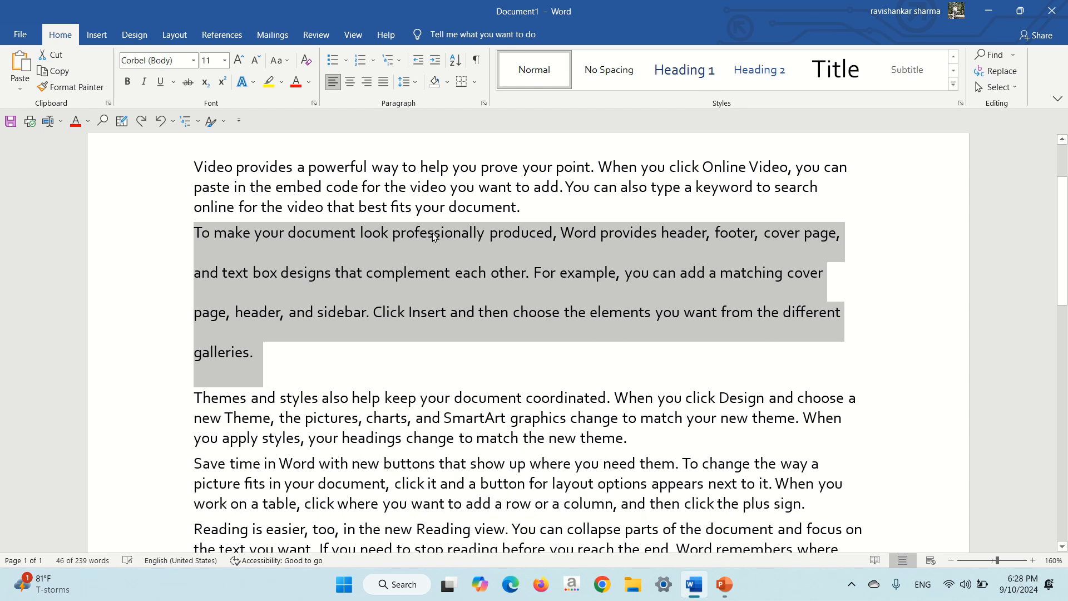
{"action": "key", "text": "ctrl+z"}
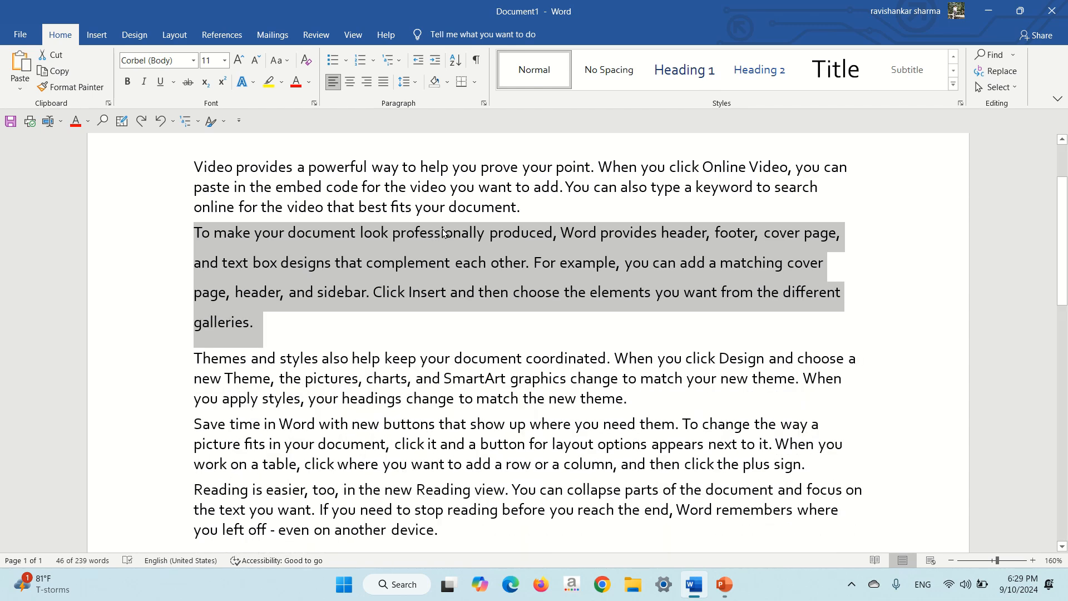
{"action": "key", "text": "ctrl+z"}
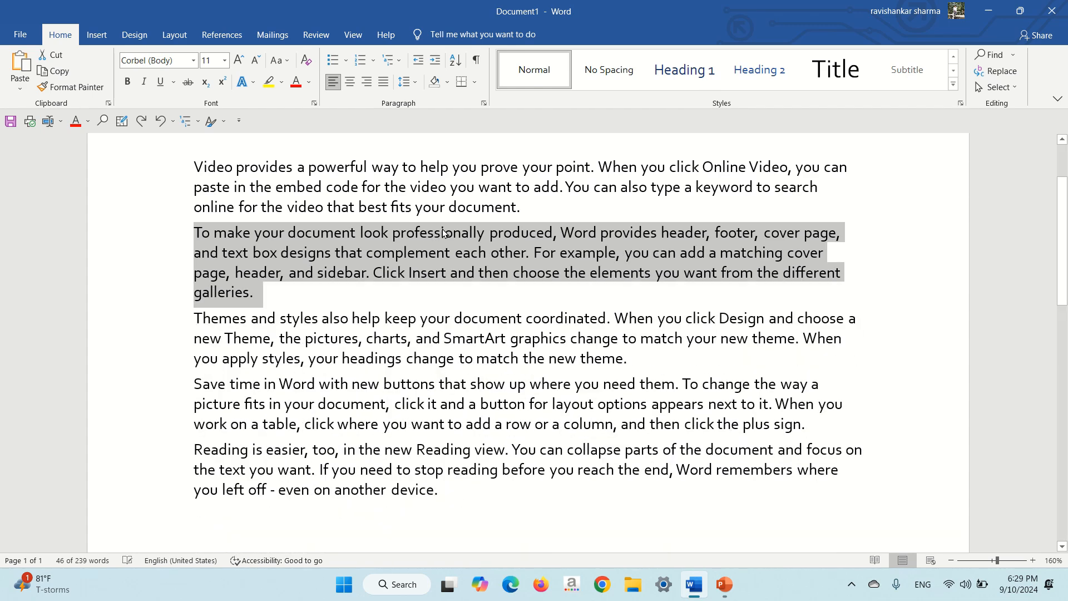
{"action": "left_click", "coordinate": [415, 82]}
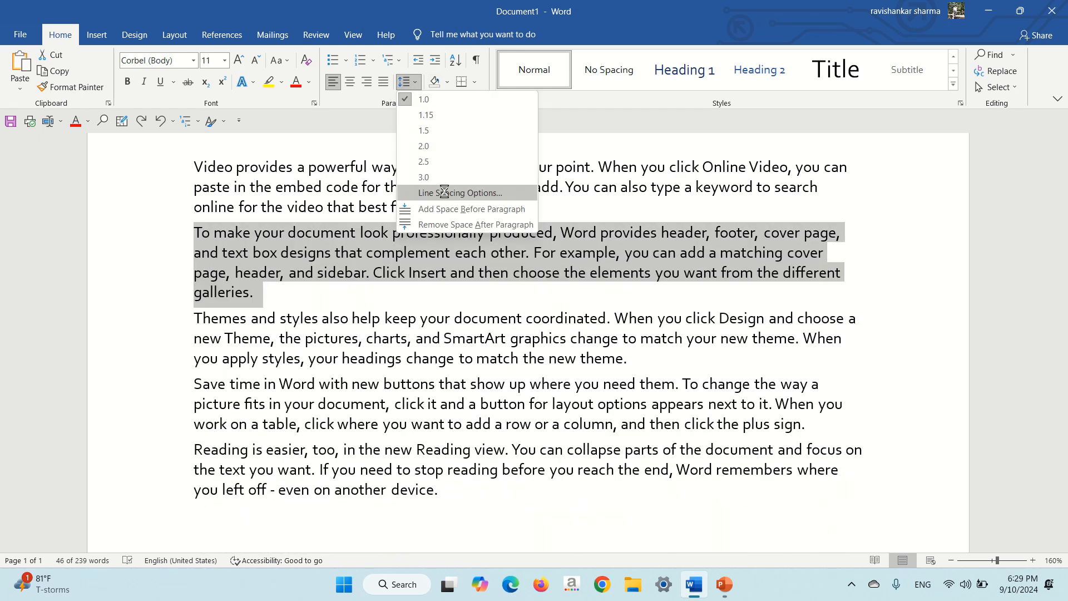
{"action": "left_click", "coordinate": [444, 192]}
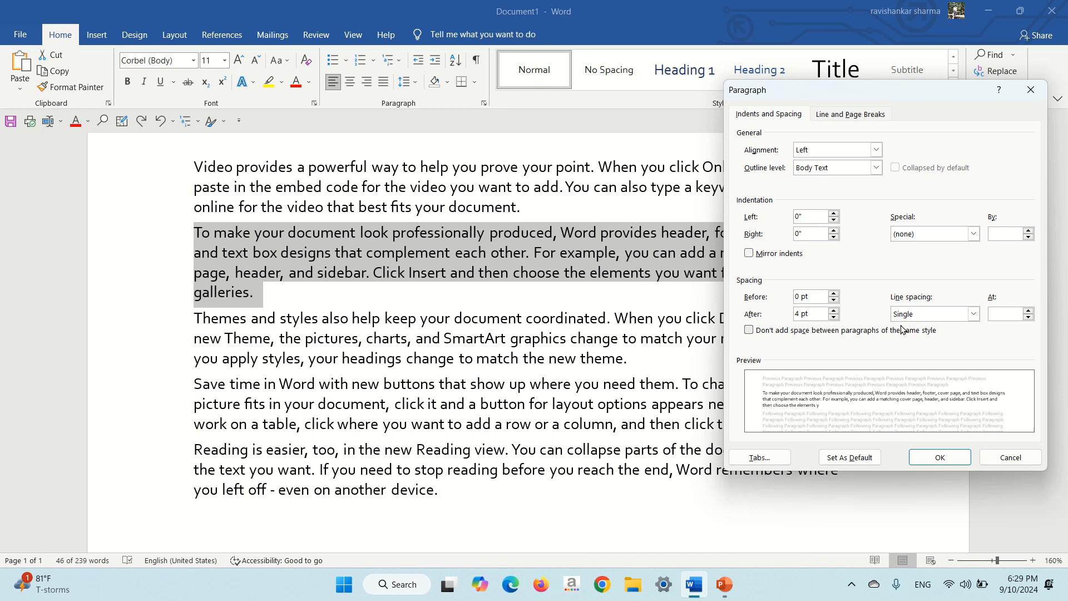
{"action": "left_click", "coordinate": [974, 314]}
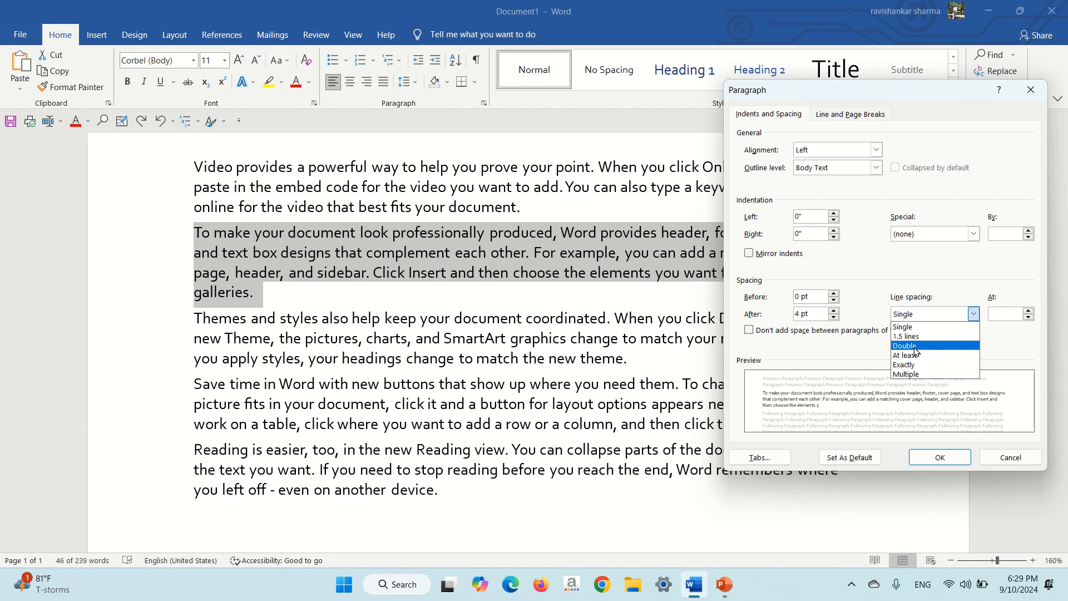
{"action": "left_click", "coordinate": [1027, 91]}
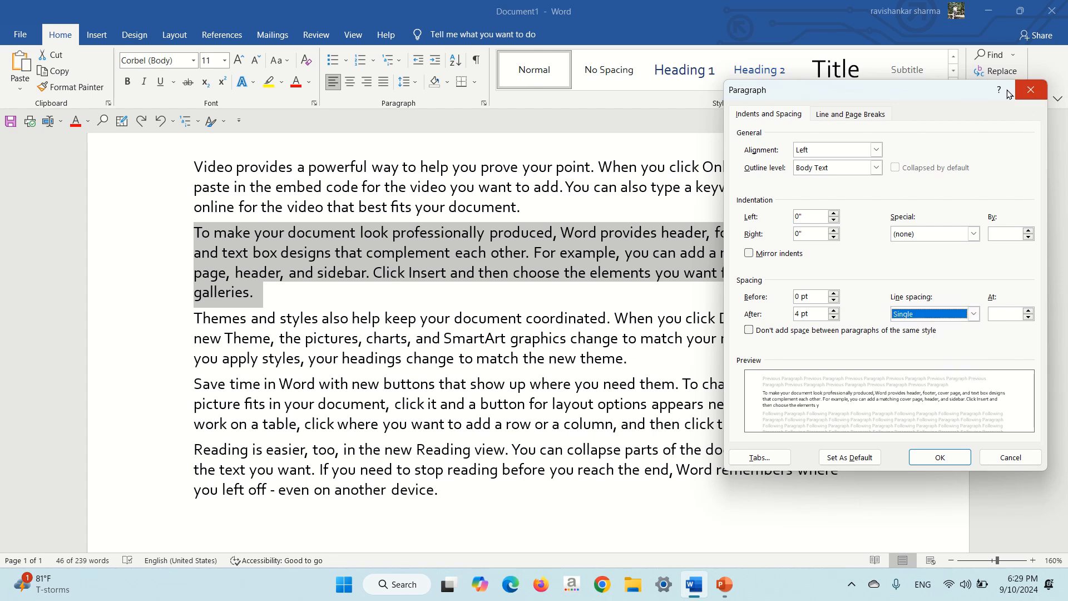
{"action": "left_click", "coordinate": [1036, 89]}
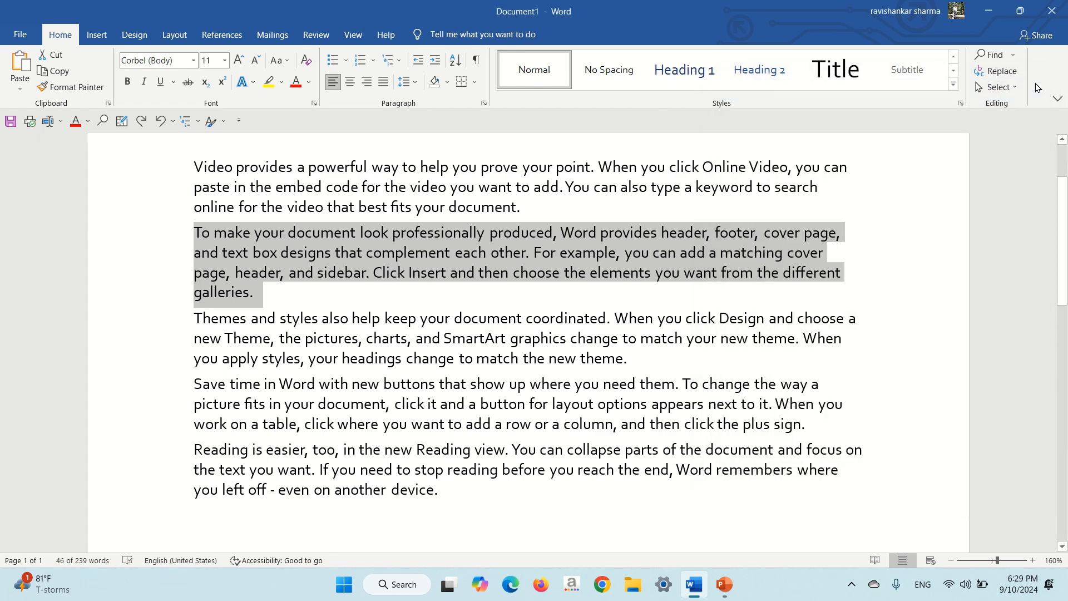
Step: Choose At least as the second paragraph's line spacing rule in the paragraph settings
{"action": "left_click", "coordinate": [416, 81]}
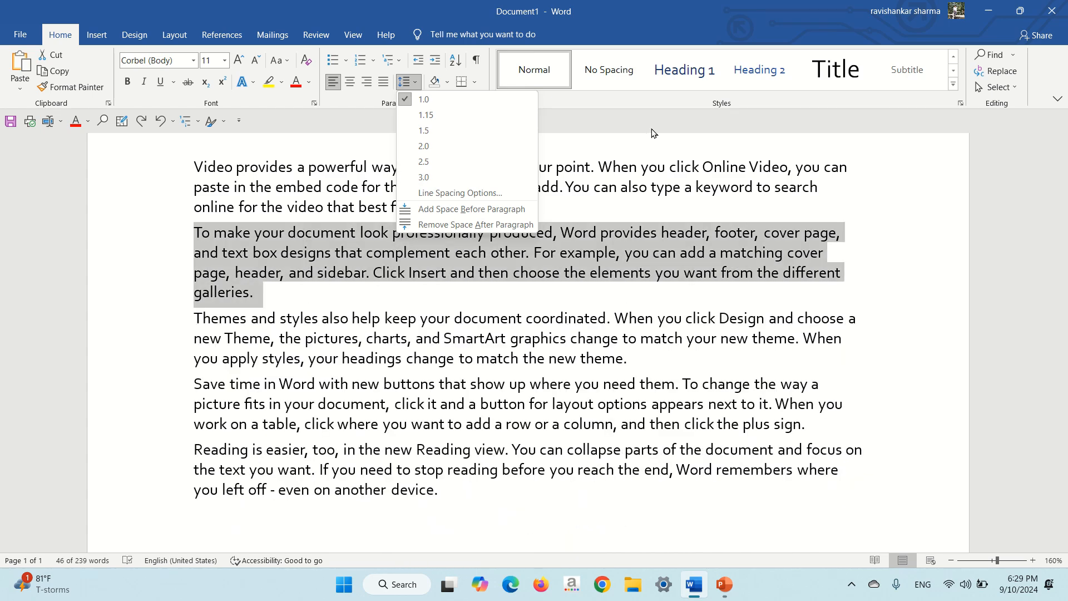
{"action": "left_click", "coordinate": [416, 82]}
{"action": "left_click", "coordinate": [416, 82]}
{"action": "left_click", "coordinate": [457, 192]}
{"action": "left_click", "coordinate": [973, 314]}
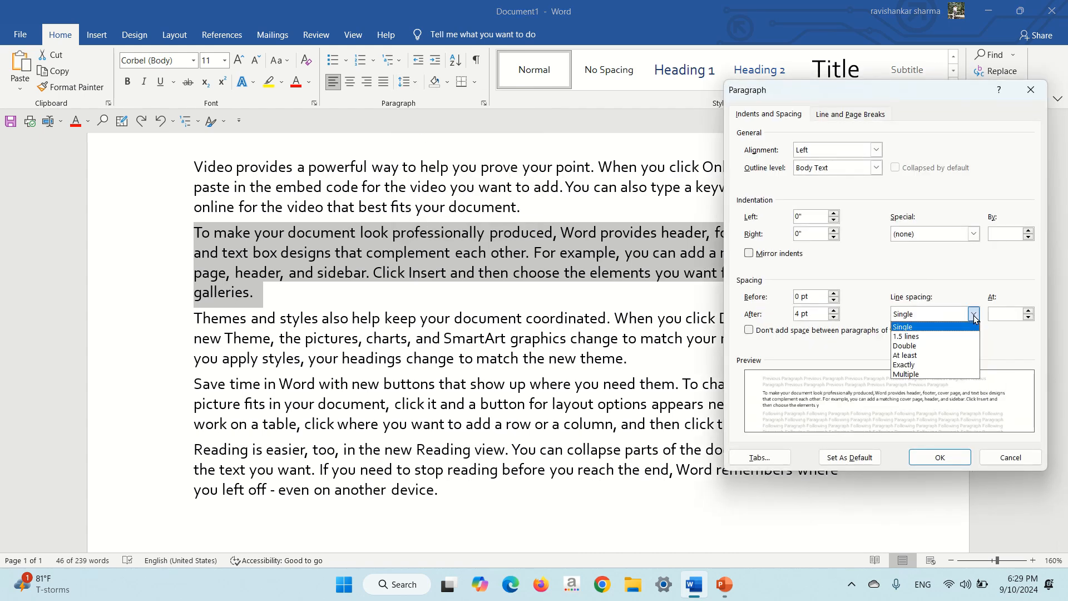
{"action": "left_click", "coordinate": [915, 355]}
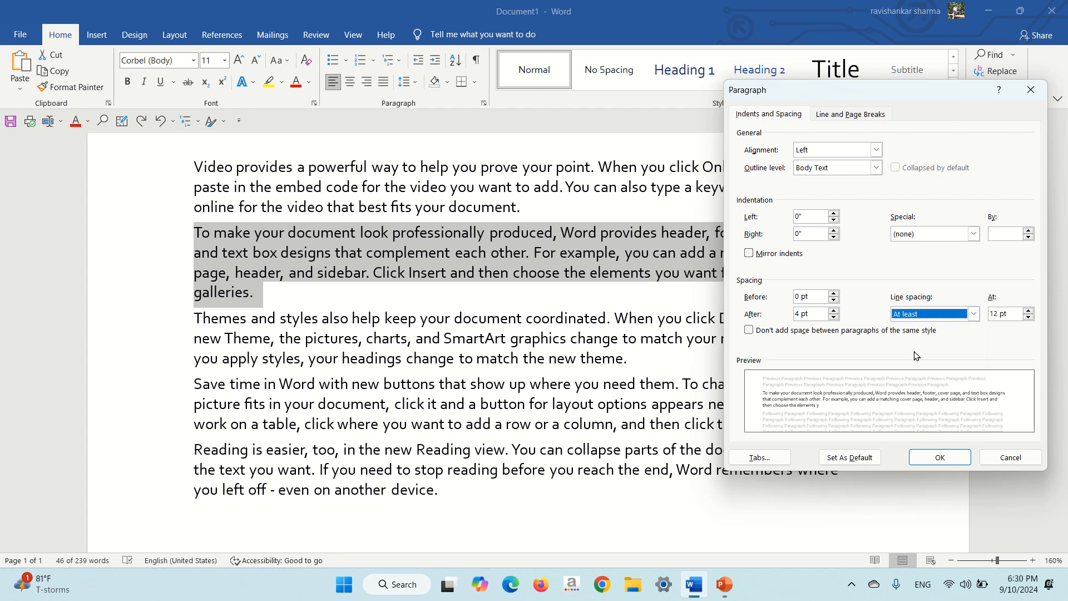
Step: Set the At least line spacing value to 19 pt and apply it to the second paragraph
{"action": "left_click", "coordinate": [1008, 314]}
{"action": "key", "text": "BackSpace"}
{"action": "key", "text": "BackSpace"}
{"action": "key", "text": "BackSpace"}
{"action": "key", "text": "BackSpace"}
{"action": "key", "text": "BackSpace"}
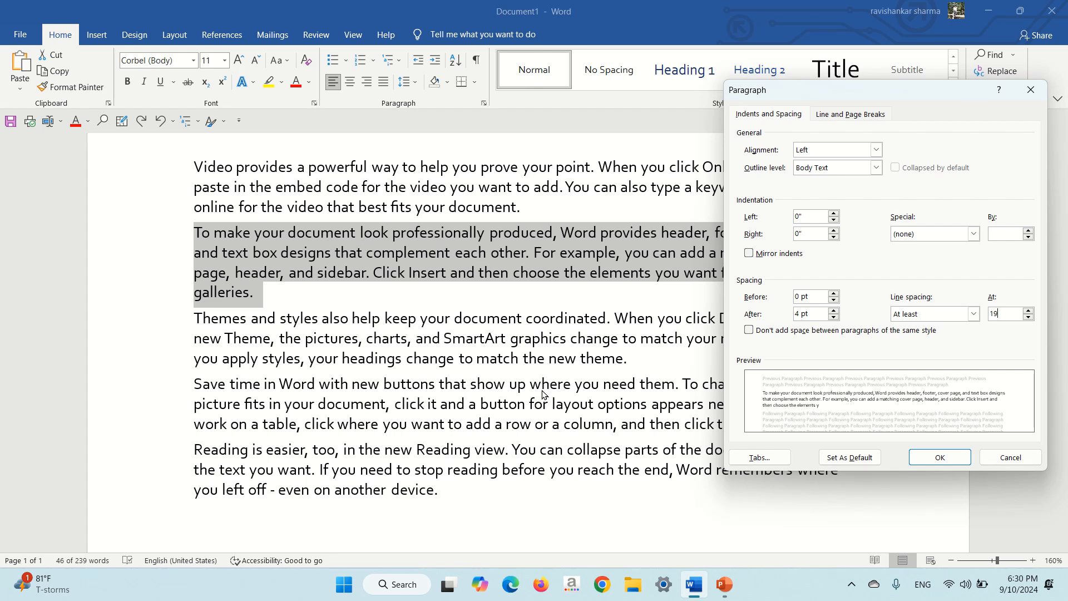
{"action": "left_click", "coordinate": [948, 462]}
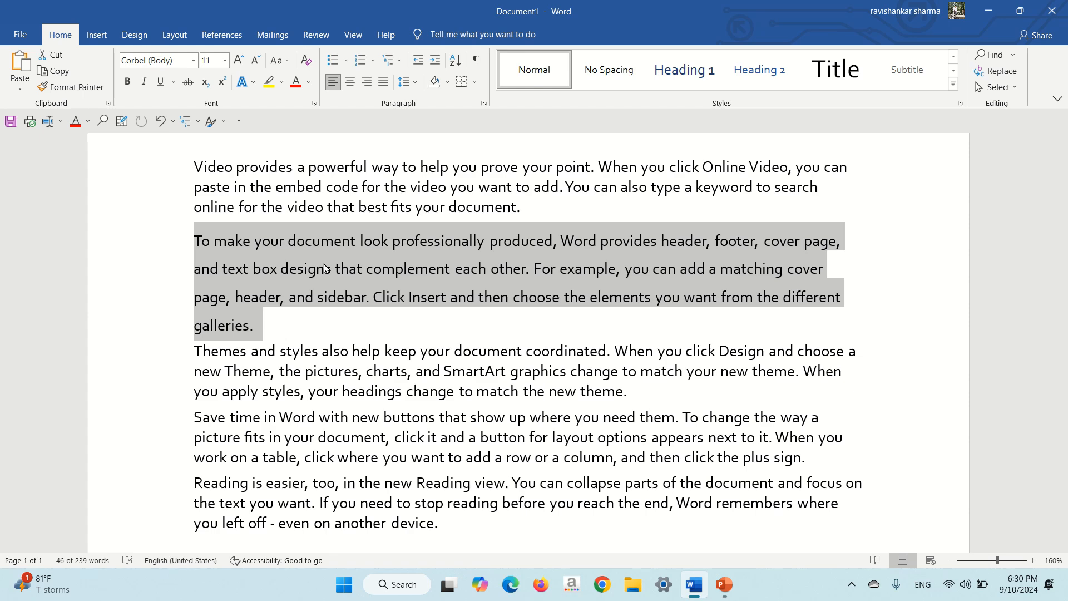
Step: Enlarge the second paragraph's font size stepwise to 140 pt and check how its lines are spaced
{"action": "left_click", "coordinate": [239, 60]}
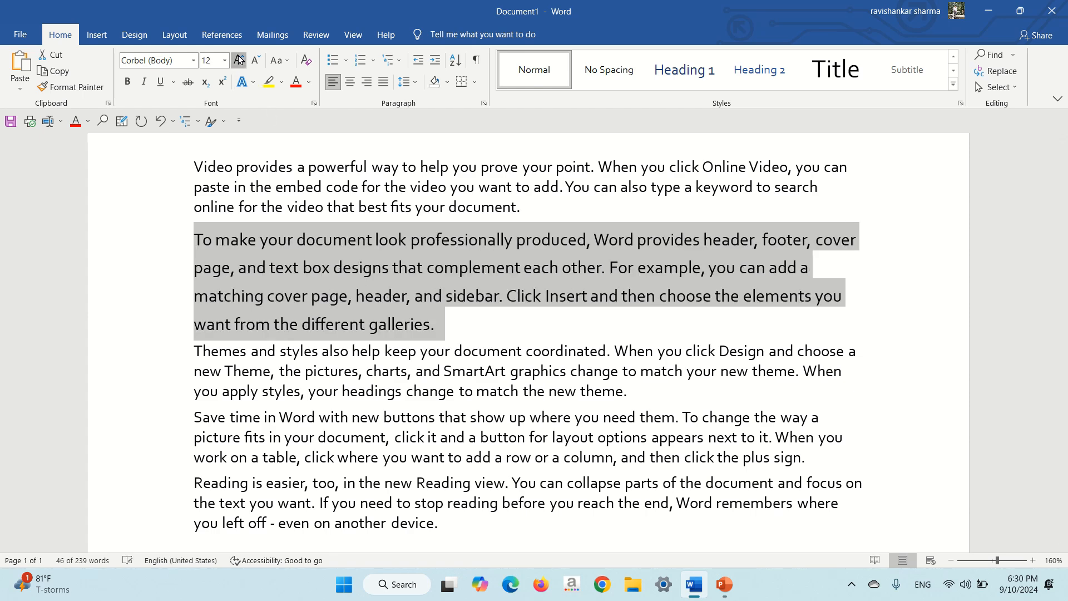
{"action": "double_click", "coordinate": [239, 60]}
{"action": "left_click", "coordinate": [239, 60]}
{"action": "left_click", "coordinate": [239, 60]}
{"action": "left_click", "coordinate": [240, 60]}
{"action": "double_click", "coordinate": [239, 59]}
{"action": "left_click", "coordinate": [239, 59]}
{"action": "left_click", "coordinate": [240, 60]}
{"action": "left_click", "coordinate": [239, 60]}
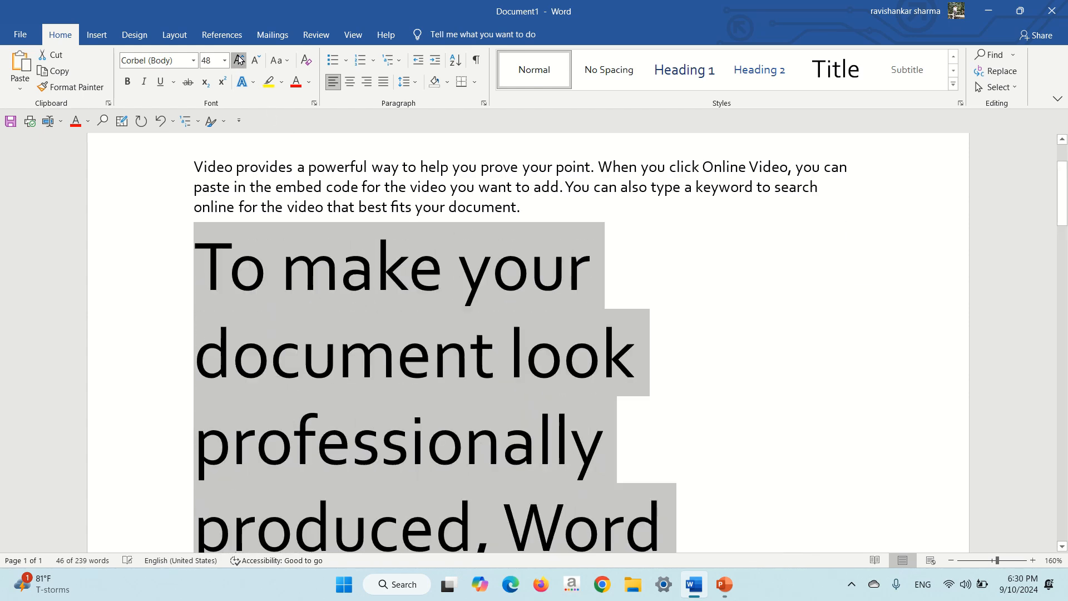
{"action": "double_click", "coordinate": [239, 59]}
{"action": "double_click", "coordinate": [239, 60]}
{"action": "double_click", "coordinate": [240, 60]}
{"action": "double_click", "coordinate": [239, 59]}
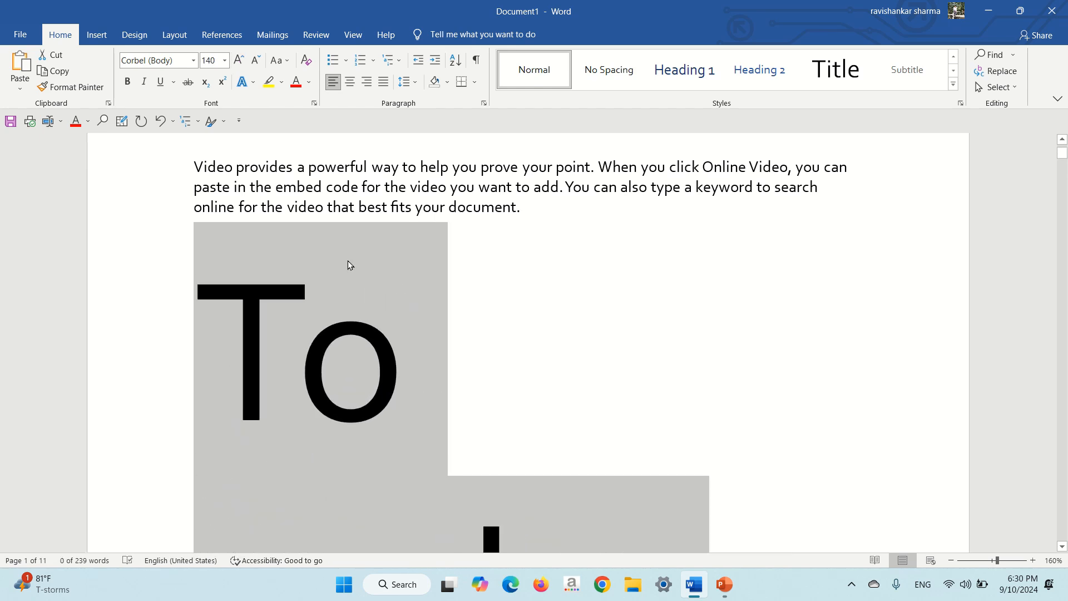
{"action": "scroll", "coordinate": [348, 260], "scroll_direction": "down", "scroll_amount": 5}
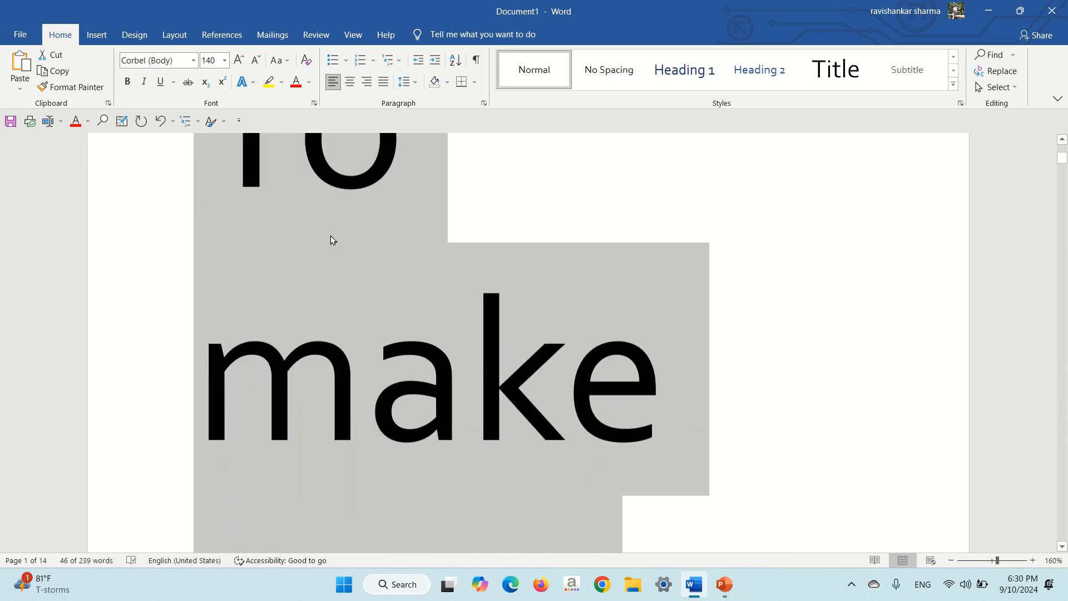
{"action": "scroll", "coordinate": [331, 240], "scroll_direction": "up", "scroll_amount": 1}
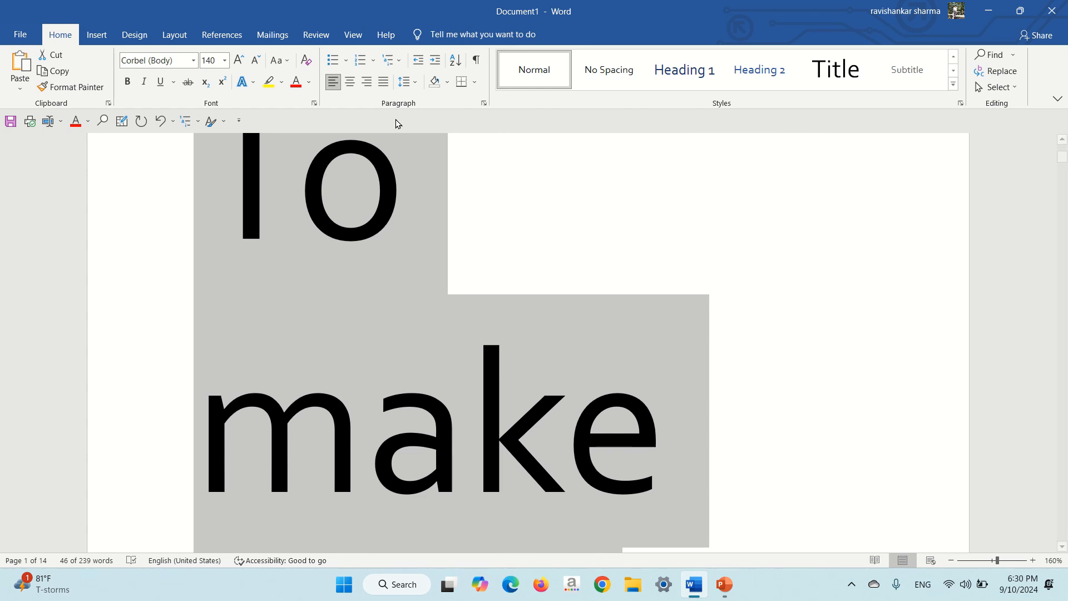
Step: Set the second paragraph's line spacing to Exactly 19 pt and inspect its lines across the pages
{"action": "left_click", "coordinate": [414, 83]}
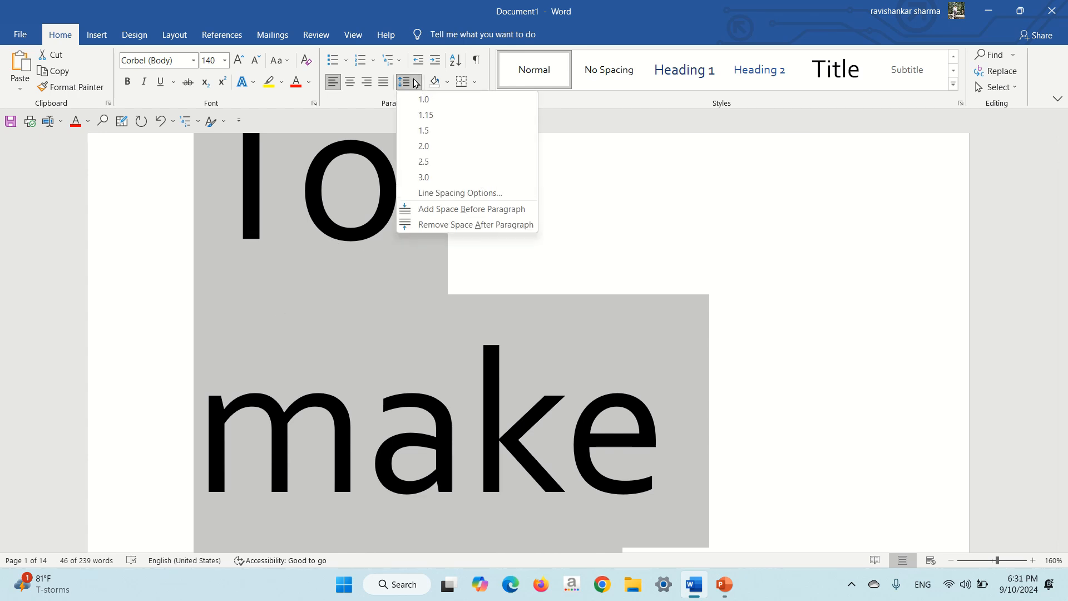
{"action": "left_click", "coordinate": [460, 193]}
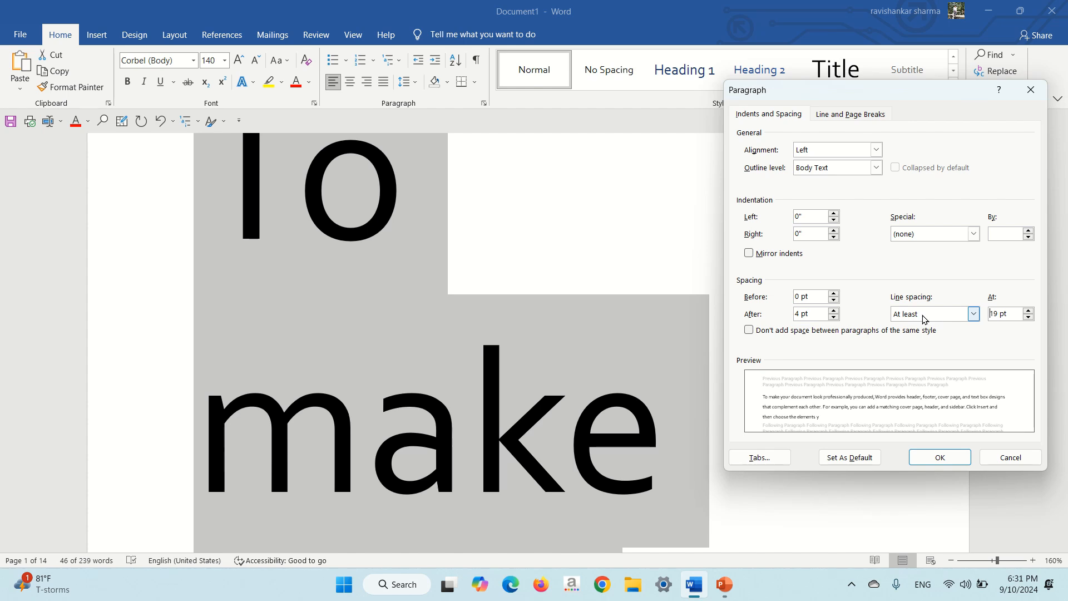
{"action": "left_click", "coordinate": [975, 315]}
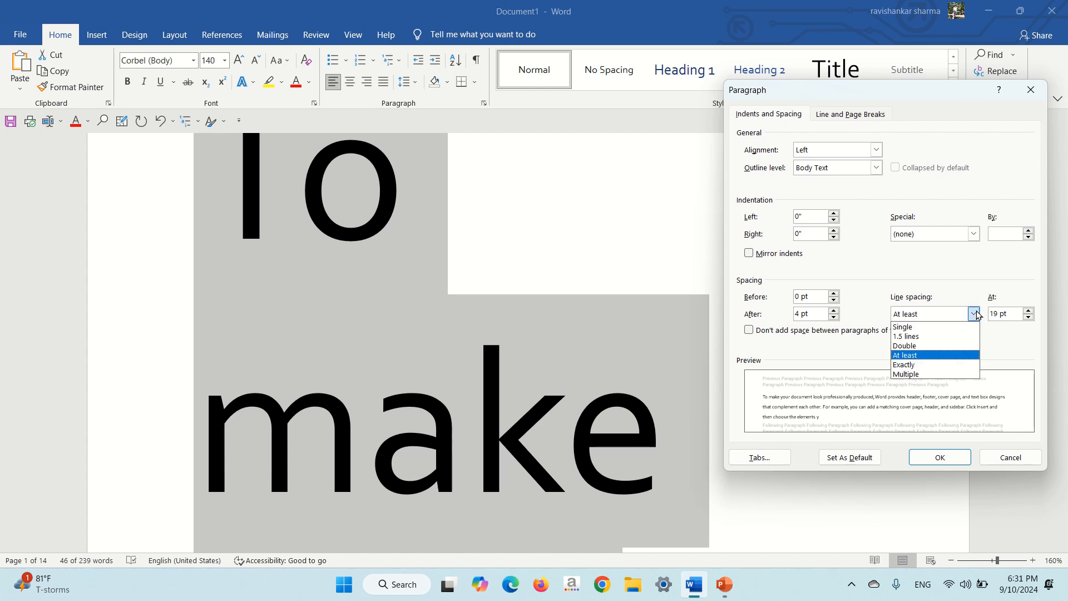
{"action": "left_click", "coordinate": [913, 365]}
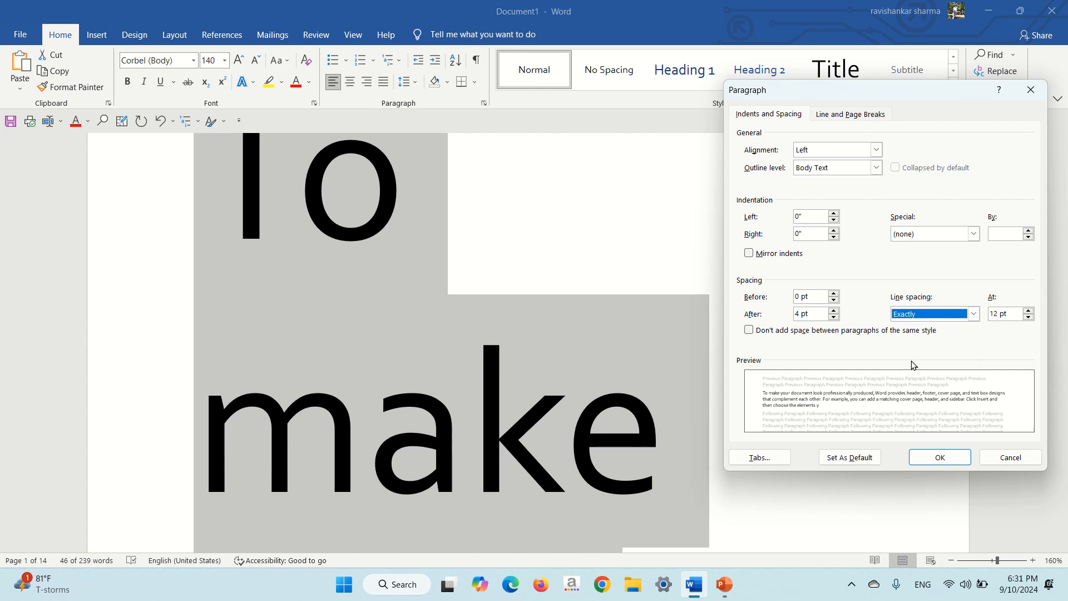
{"action": "left_click", "coordinate": [1009, 313]}
{"action": "key", "text": "BackSpace"}
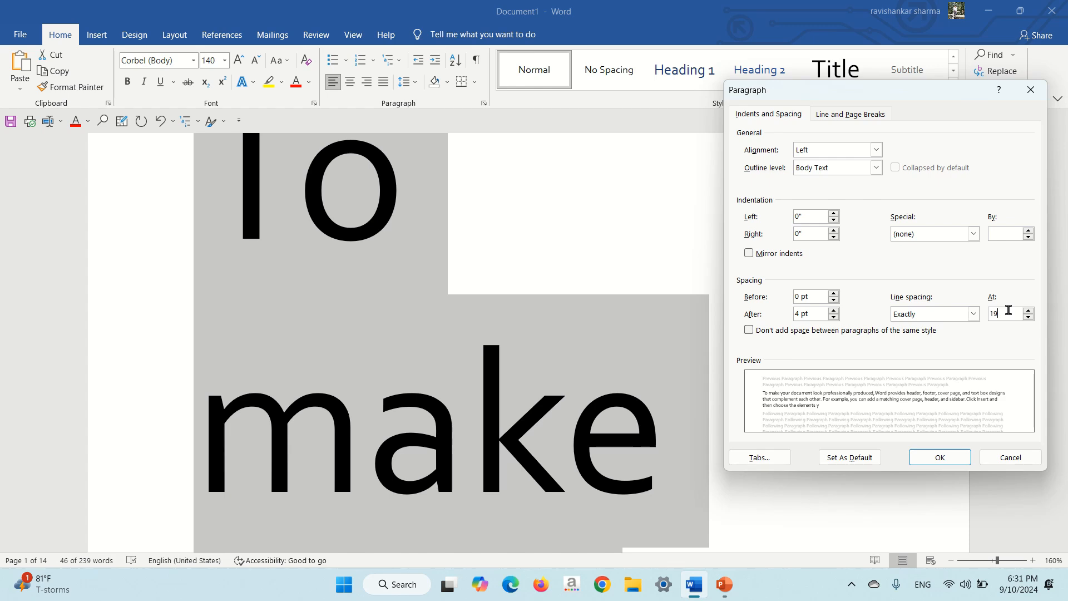
{"action": "left_click", "coordinate": [946, 456]}
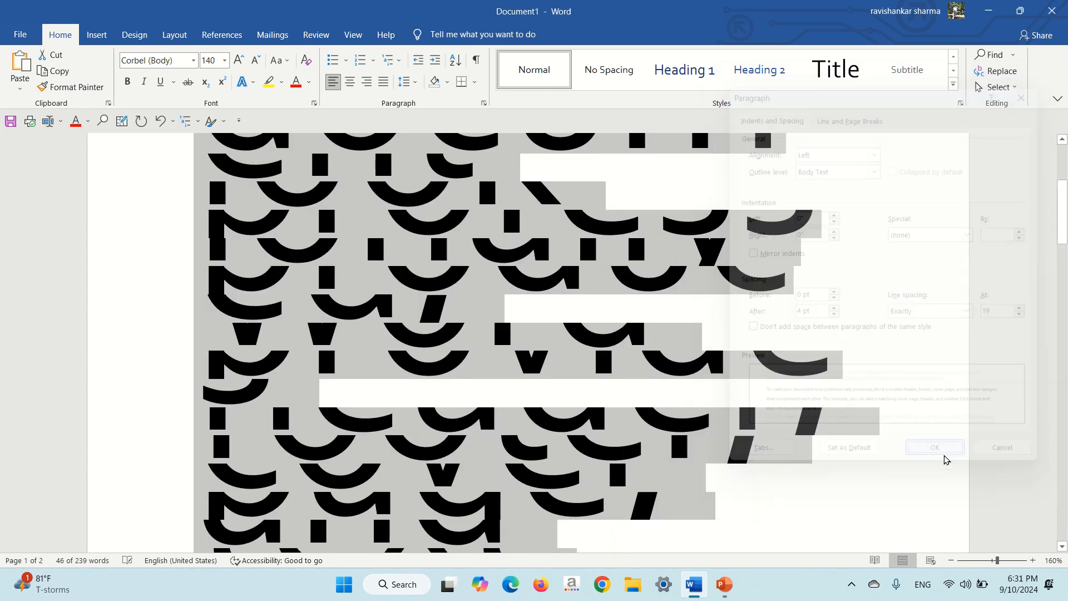
{"action": "scroll", "coordinate": [708, 334], "scroll_direction": "up", "scroll_amount": 5}
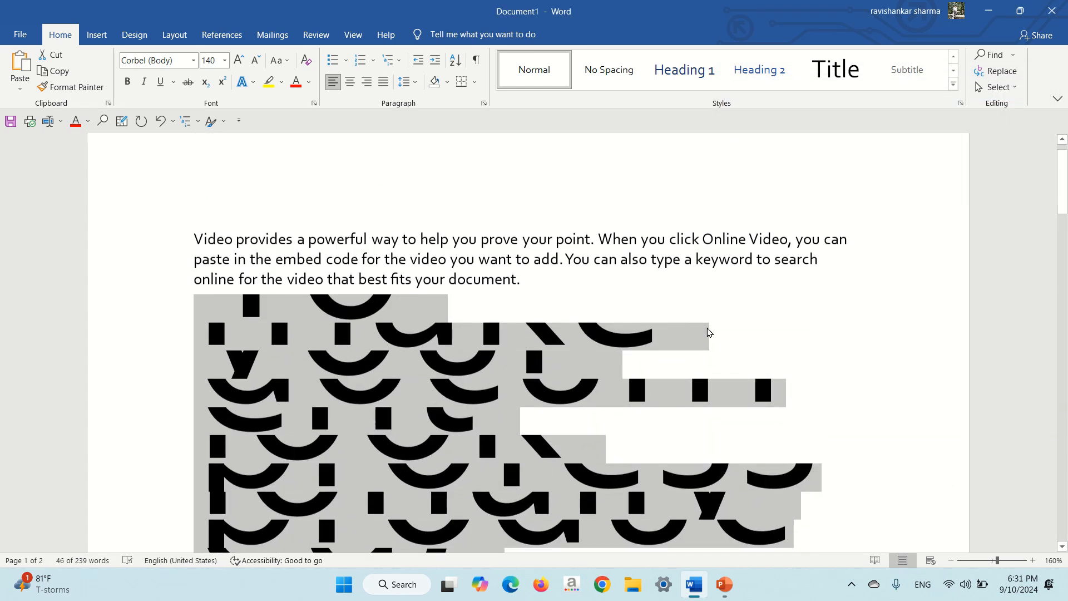
{"action": "scroll", "coordinate": [525, 399], "scroll_direction": "down", "scroll_amount": 3}
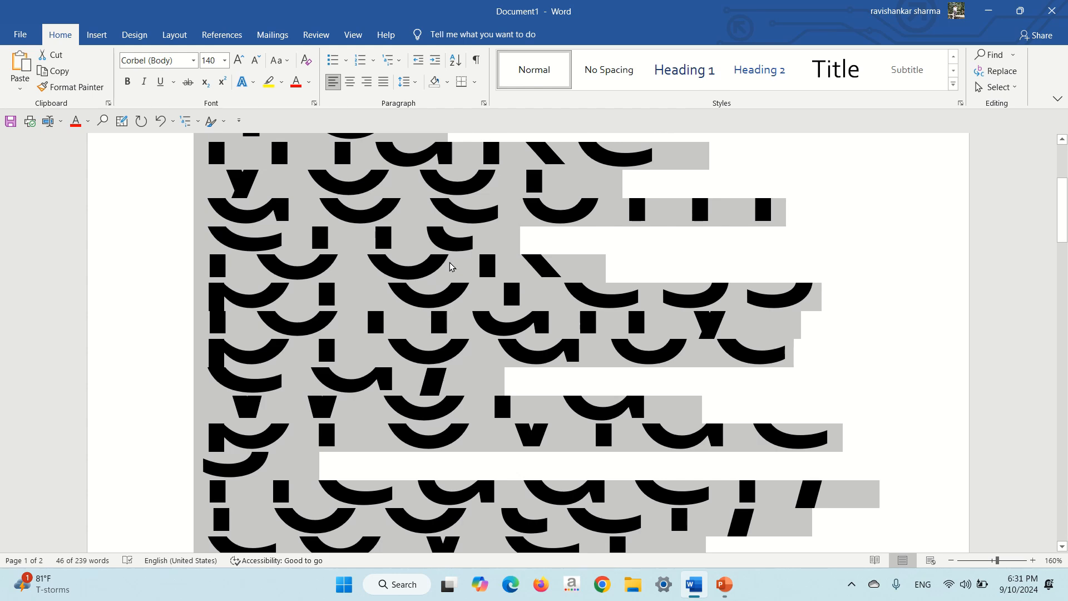
{"action": "scroll", "coordinate": [450, 356], "scroll_direction": "down", "scroll_amount": 10}
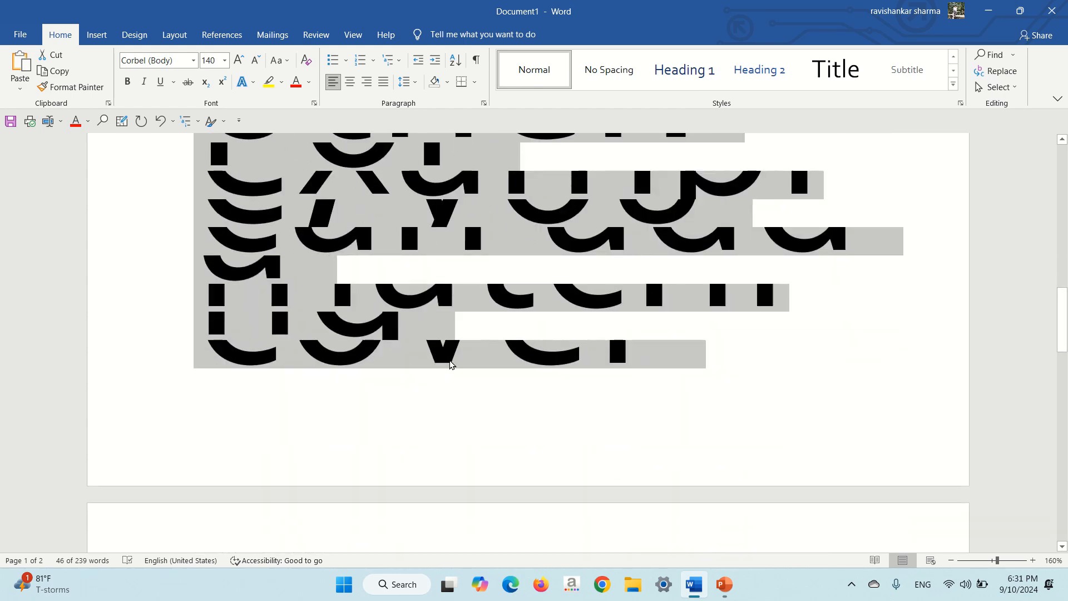
{"action": "scroll", "coordinate": [450, 364], "scroll_direction": "down", "scroll_amount": 2}
{"action": "scroll", "coordinate": [451, 364], "scroll_direction": "up", "scroll_amount": 15}
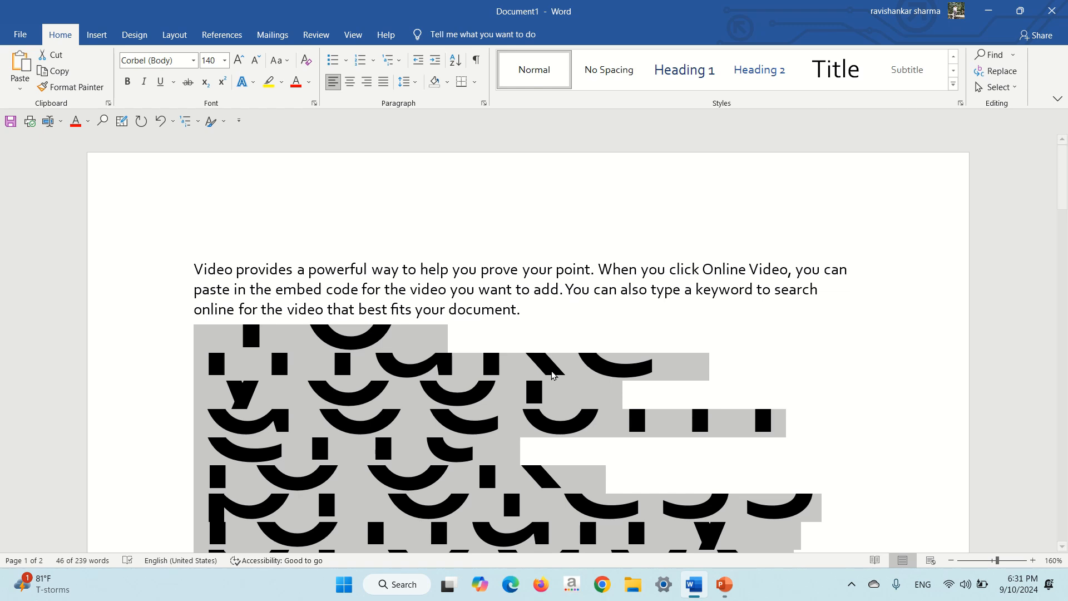
Step: Reduce the second paragraph's font size stepwise to 16 pt
{"action": "left_click", "coordinate": [255, 61]}
{"action": "left_click", "coordinate": [255, 60]}
{"action": "left_click", "coordinate": [255, 61]}
{"action": "left_click", "coordinate": [255, 61]}
{"action": "left_click", "coordinate": [255, 60]}
{"action": "left_click", "coordinate": [255, 60]}
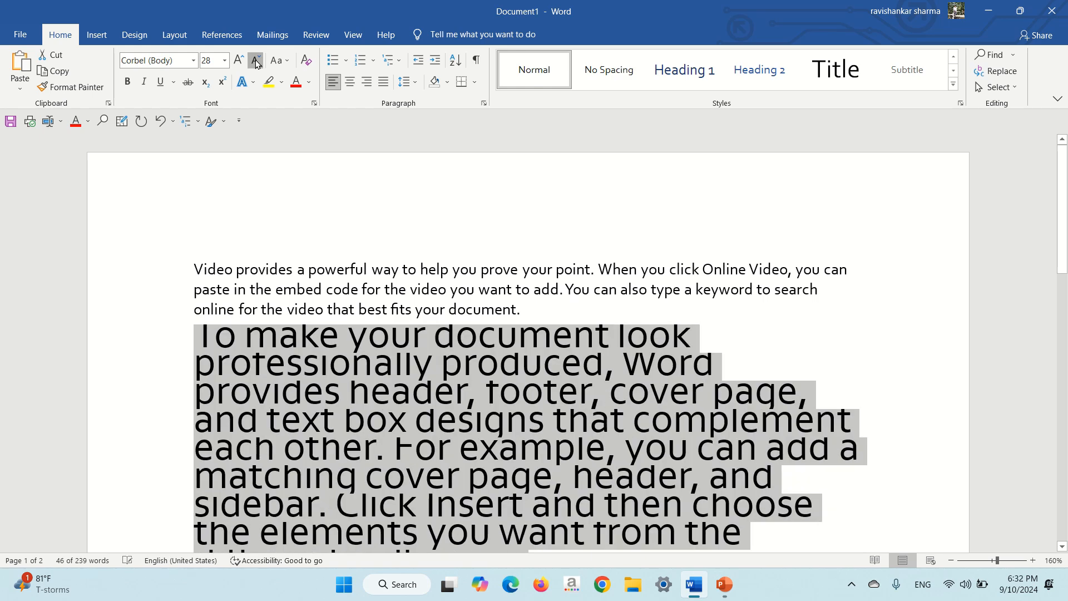
{"action": "left_click", "coordinate": [255, 61]}
{"action": "left_click", "coordinate": [255, 61]}
{"action": "left_click", "coordinate": [256, 61]}
{"action": "left_click", "coordinate": [256, 61]}
{"action": "left_click", "coordinate": [256, 61]}
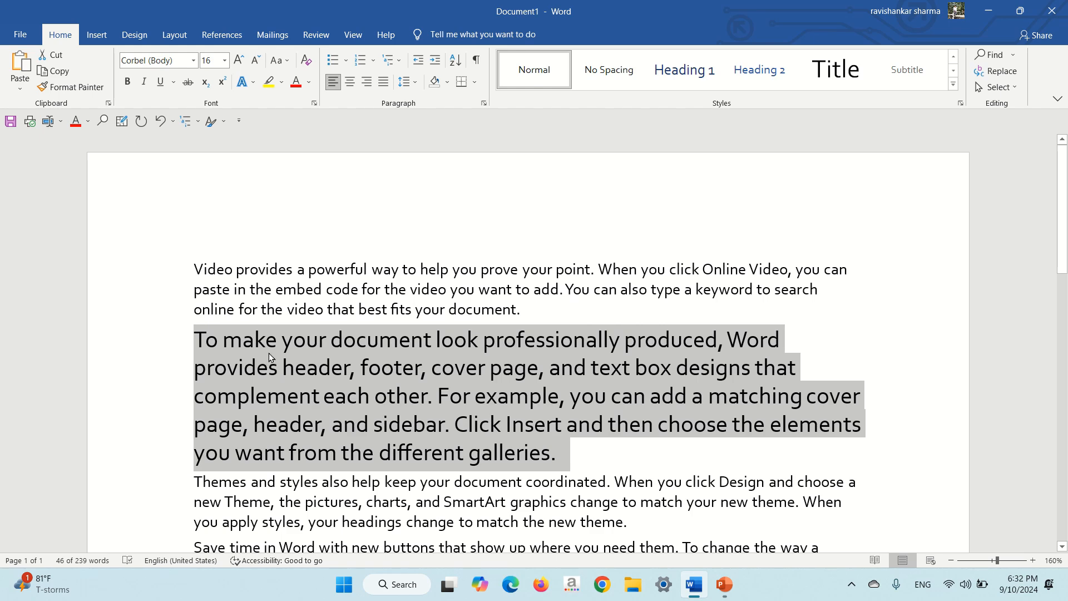
Step: Review the line spacing rules in the second paragraph's settings and close them without applying changes
{"action": "left_click", "coordinate": [408, 82]}
{"action": "left_click", "coordinate": [430, 195]}
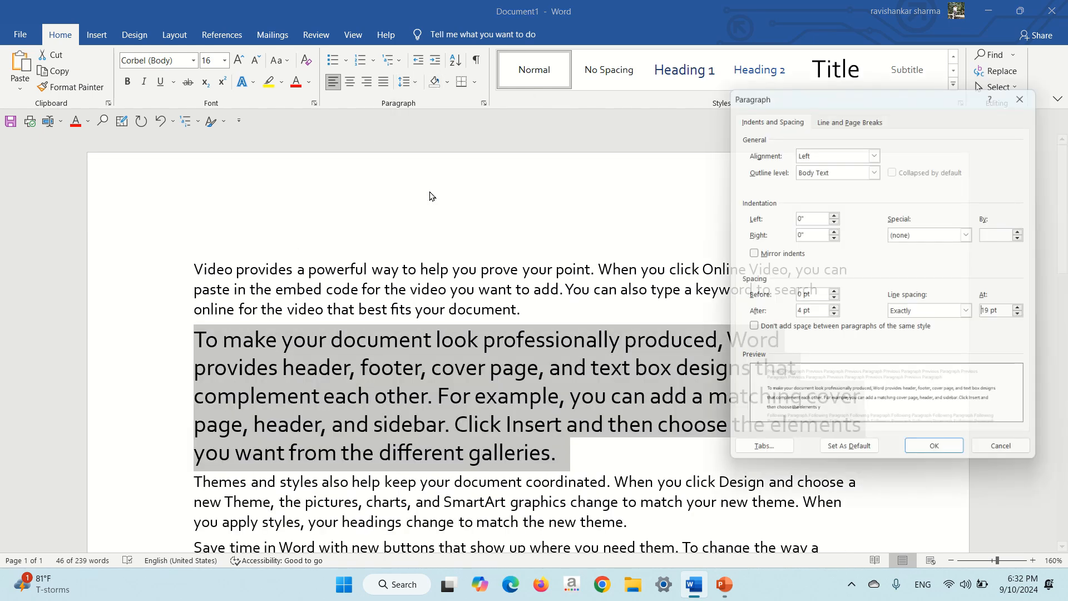
{"action": "left_click", "coordinate": [974, 314]}
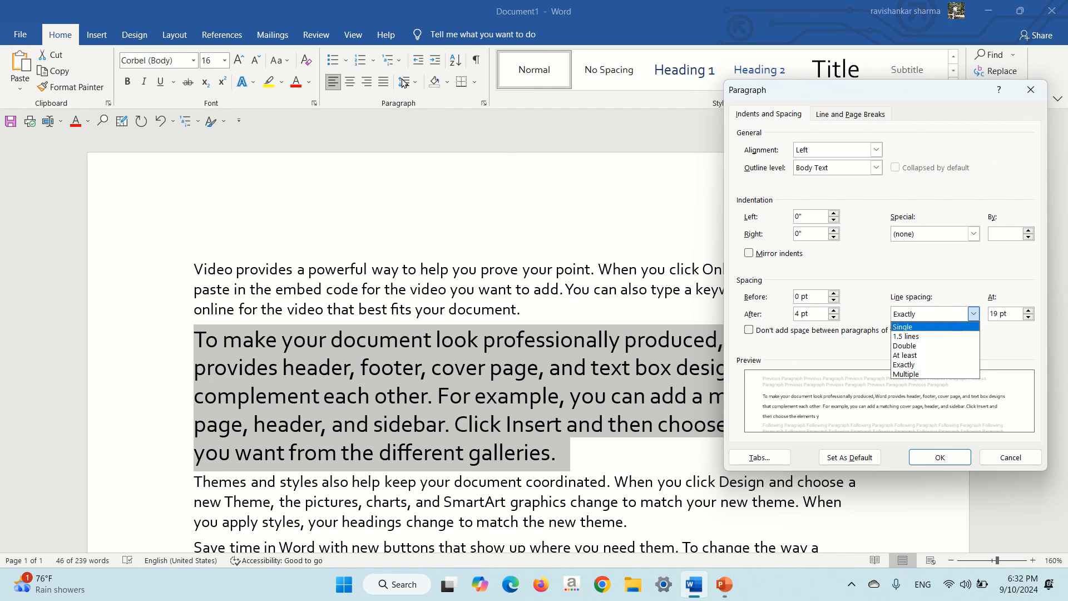
{"action": "left_click", "coordinate": [1029, 94]}
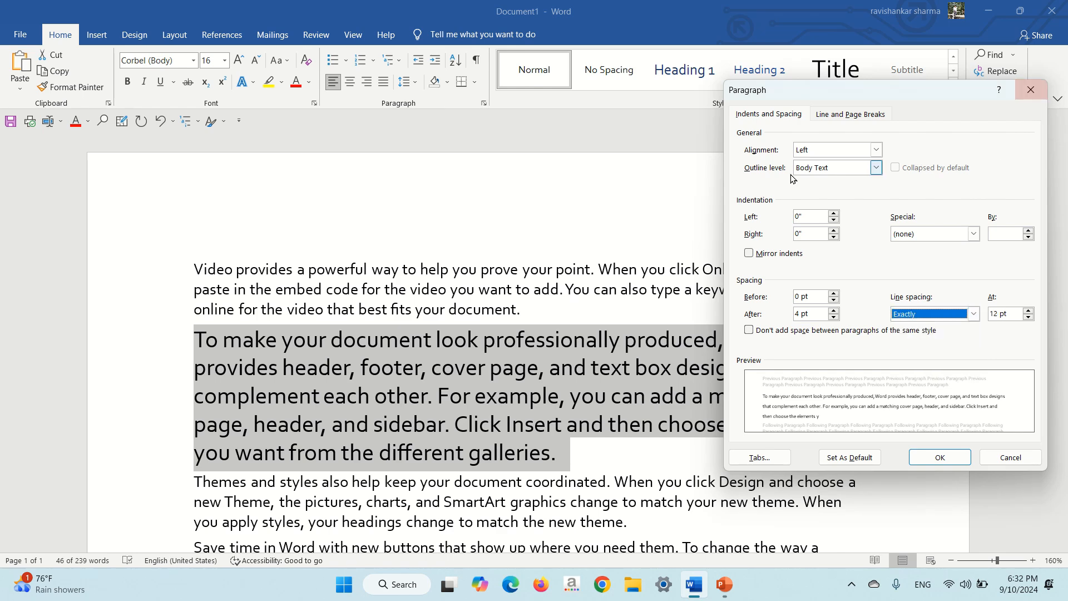
{"action": "left_click", "coordinate": [1031, 90]}
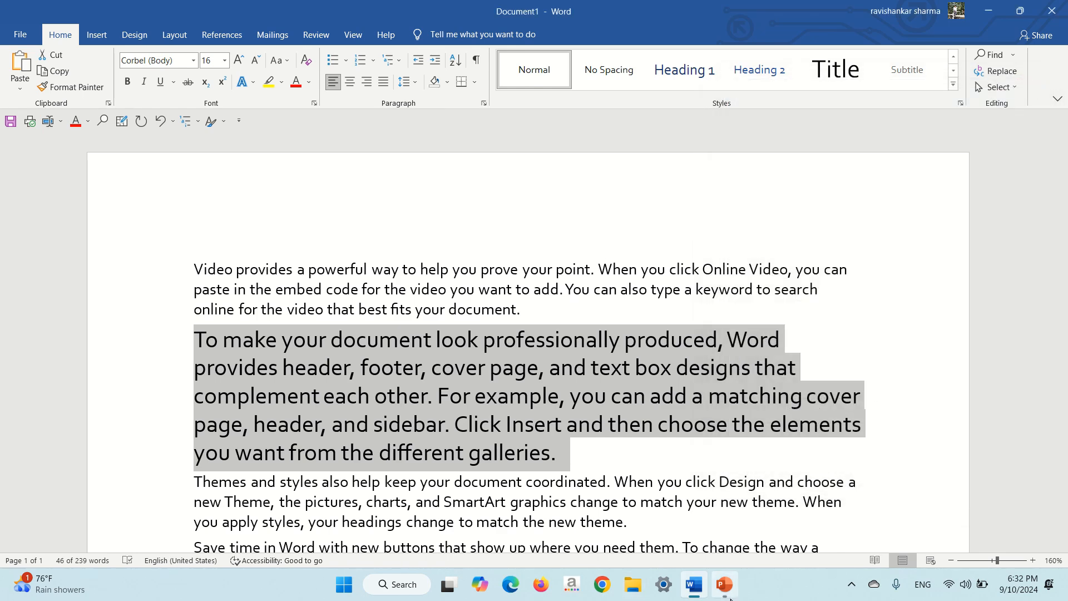
Step: Switch to the blank presentation in PowerPoint
{"action": "left_click", "coordinate": [717, 583]}
{"action": "mouse_move", "coordinate": [530, 6]}
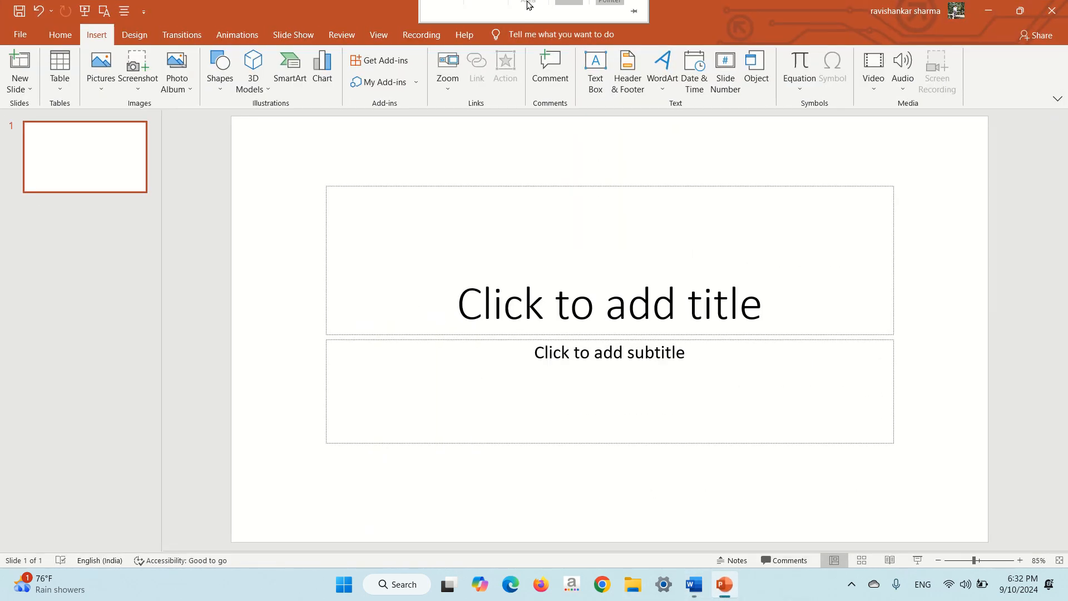